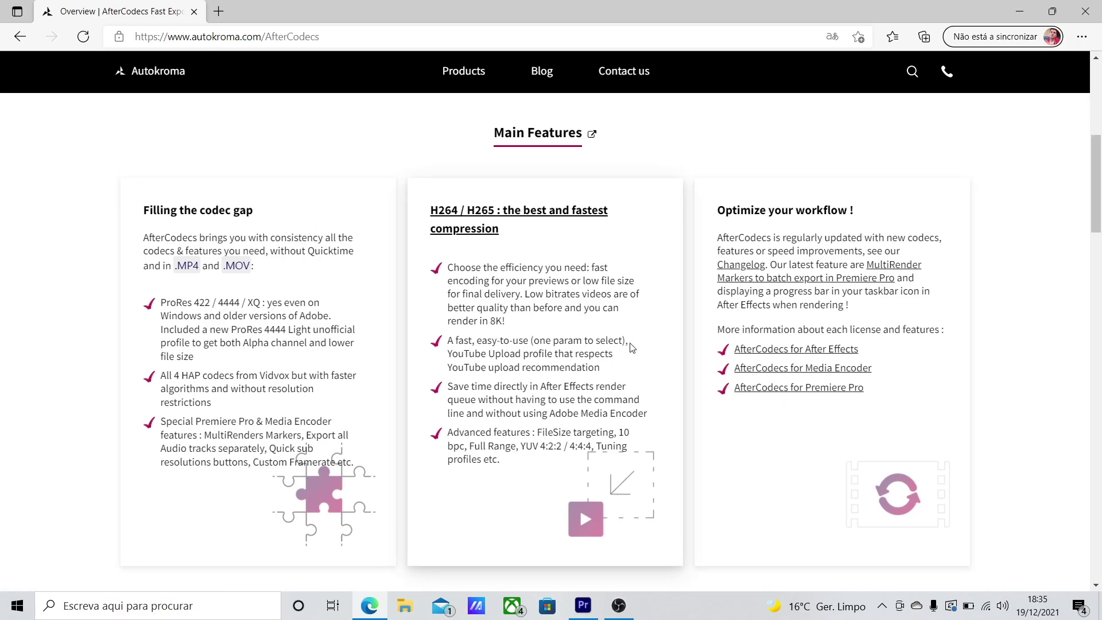
Open the AfterCodecs User Guide from a feature card and scroll through its FAQ
scroll(631, 347, up, 2)
scroll(631, 347, down, 3)
click(631, 347)
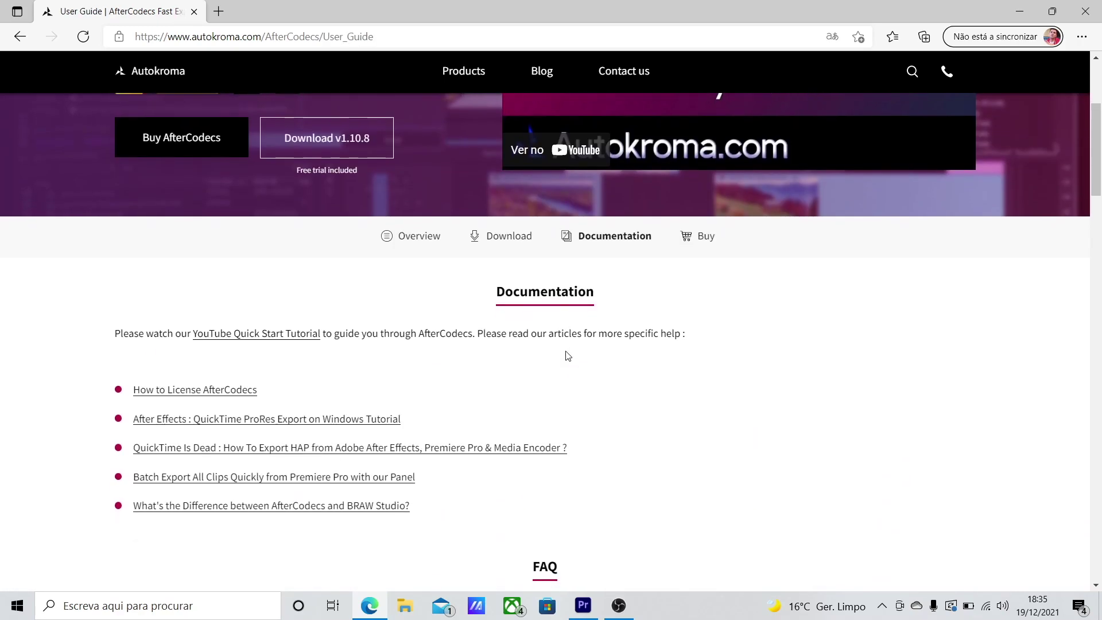
scroll(567, 356, down, 6)
scroll(567, 356, down, 5)
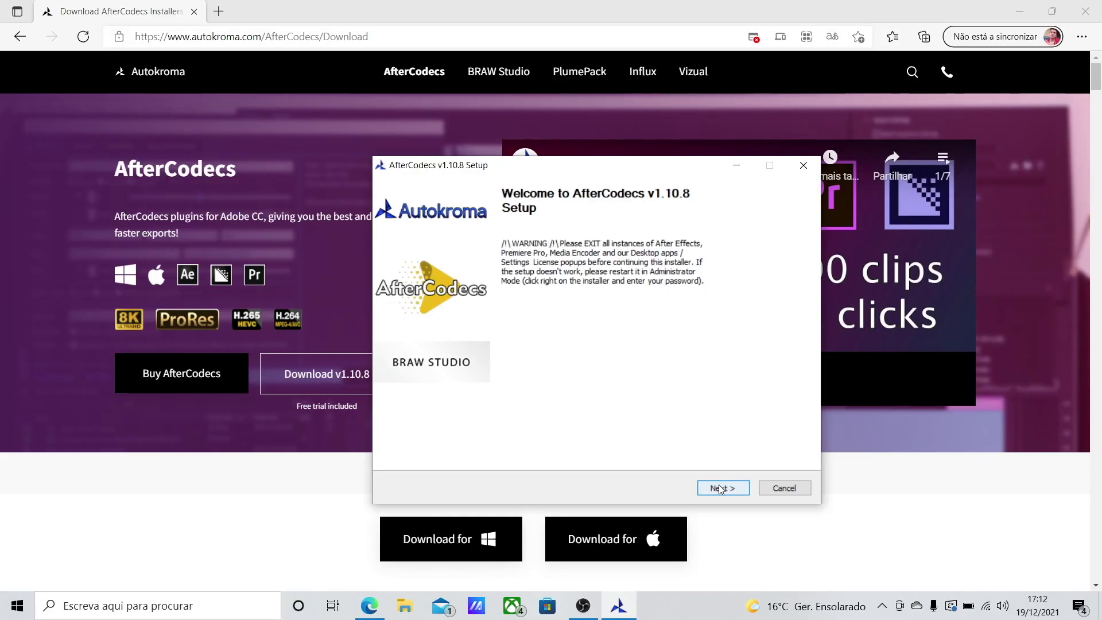
Run the Windows setup past the Changelog and Choose Components pages and install AfterCodecs v1.10.8
click(720, 488)
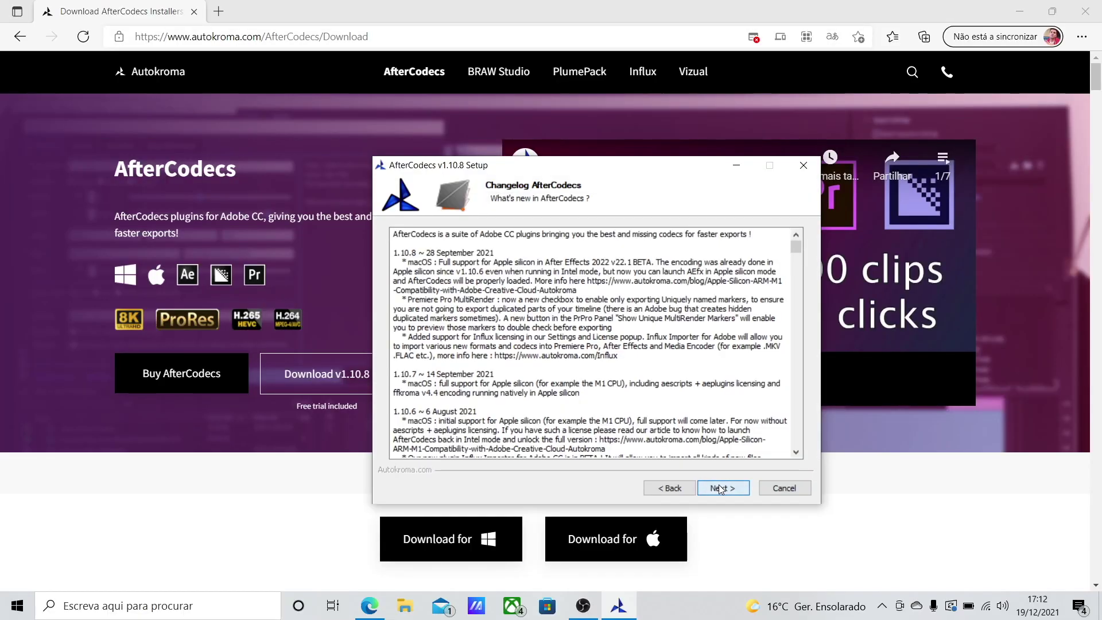
click(720, 488)
click(721, 487)
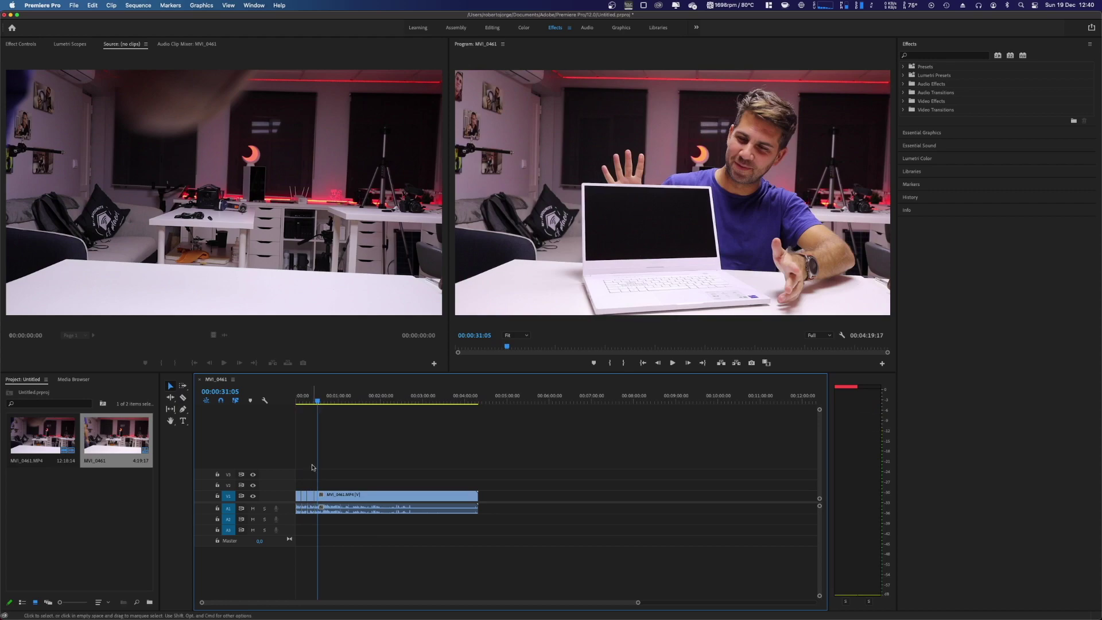
Fit and play the MVI_0461 timeline, then bring up the AfterCodecs export settings
key(backslash)
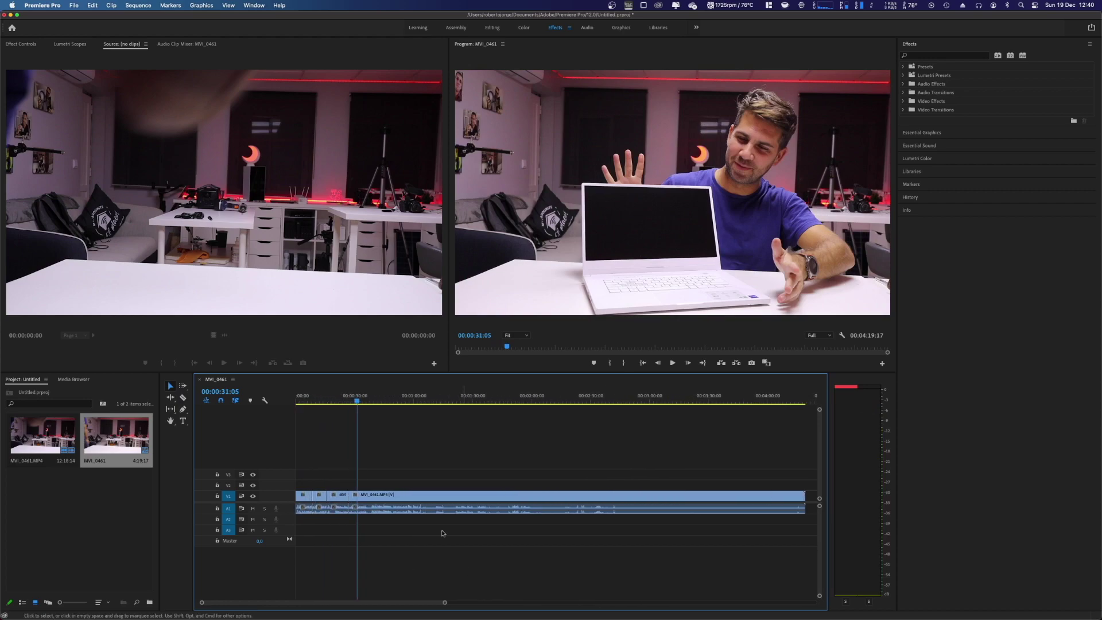
key(space)
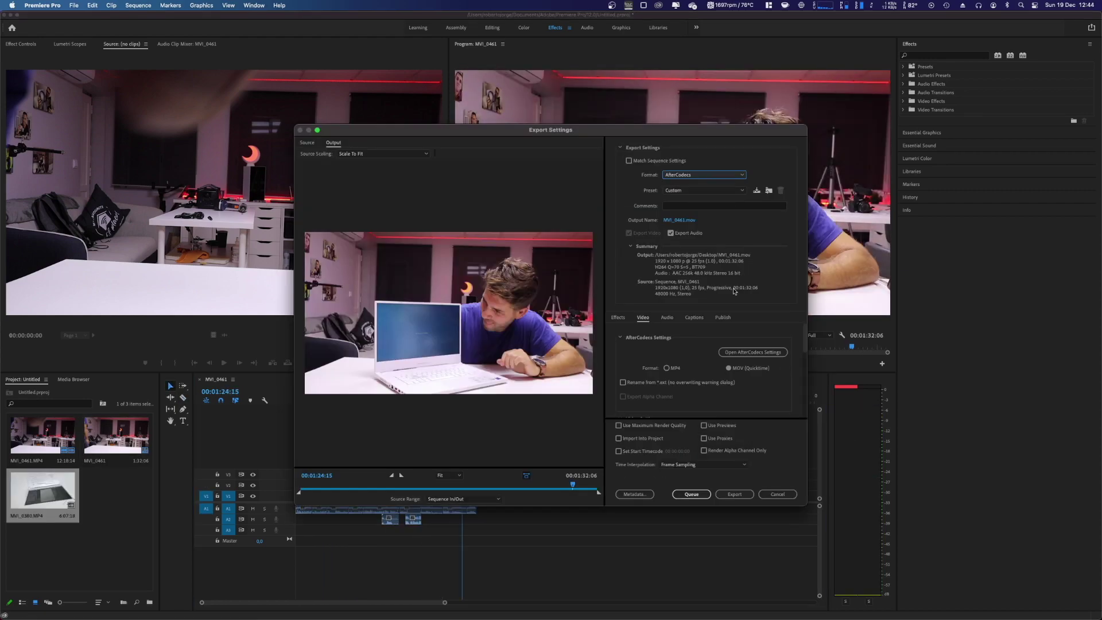
click(750, 353)
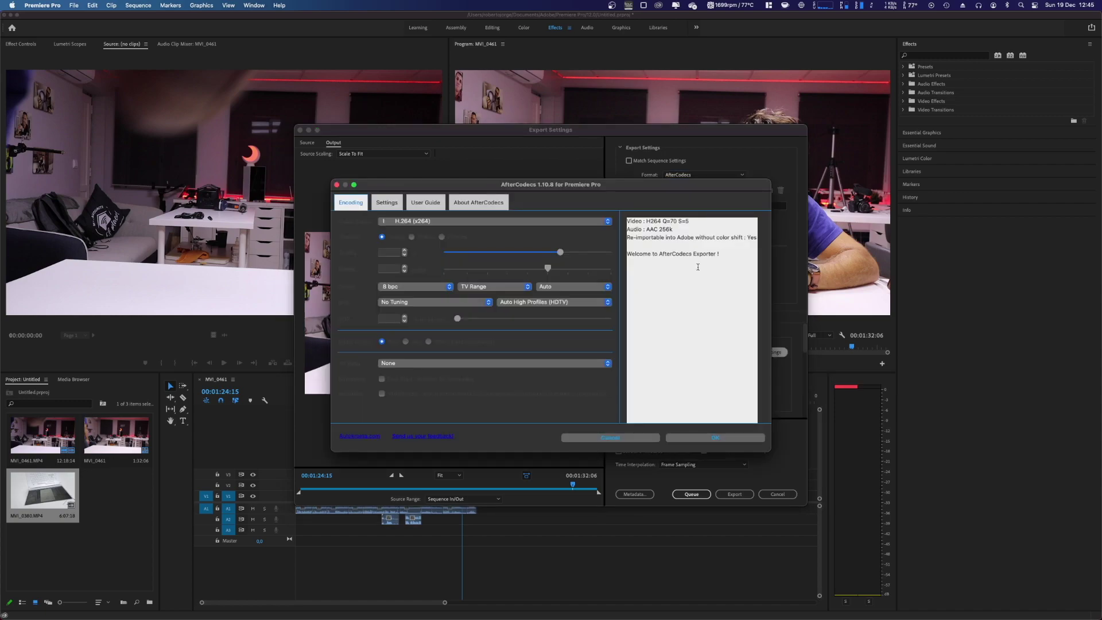
Try the H.264 Youtube Upload codec with VR mode None and encoding speed 6
click(454, 224)
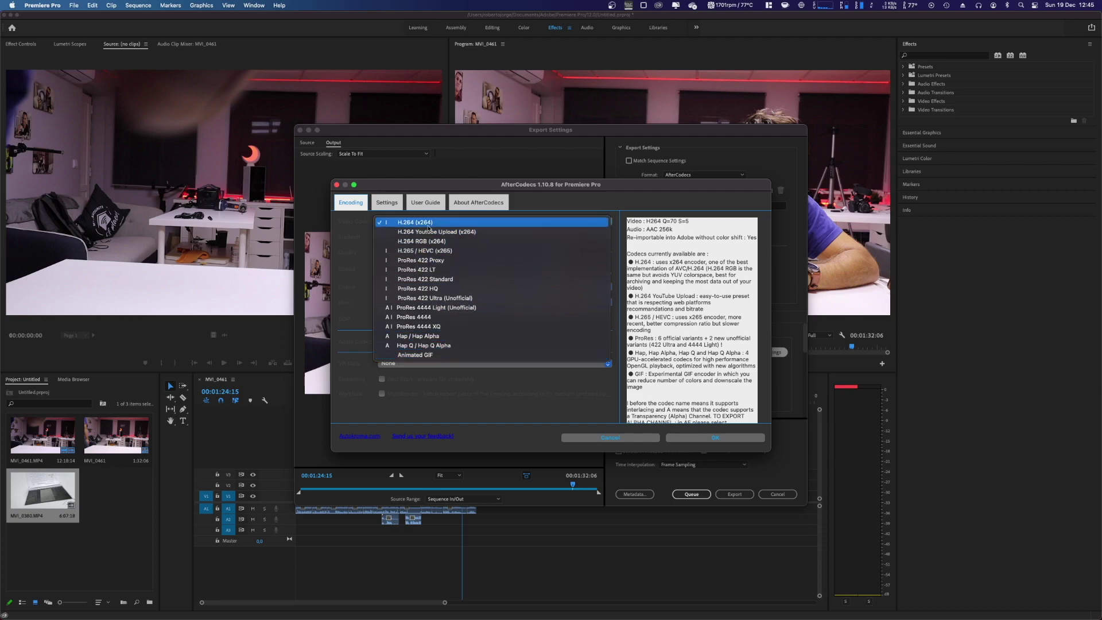
click(474, 232)
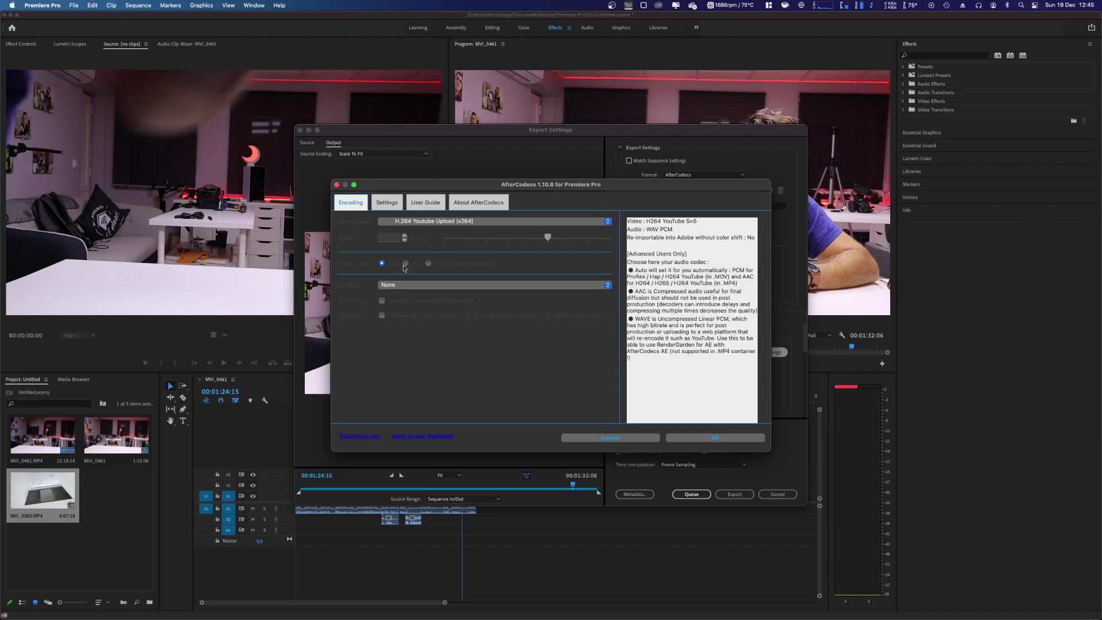
click(398, 285)
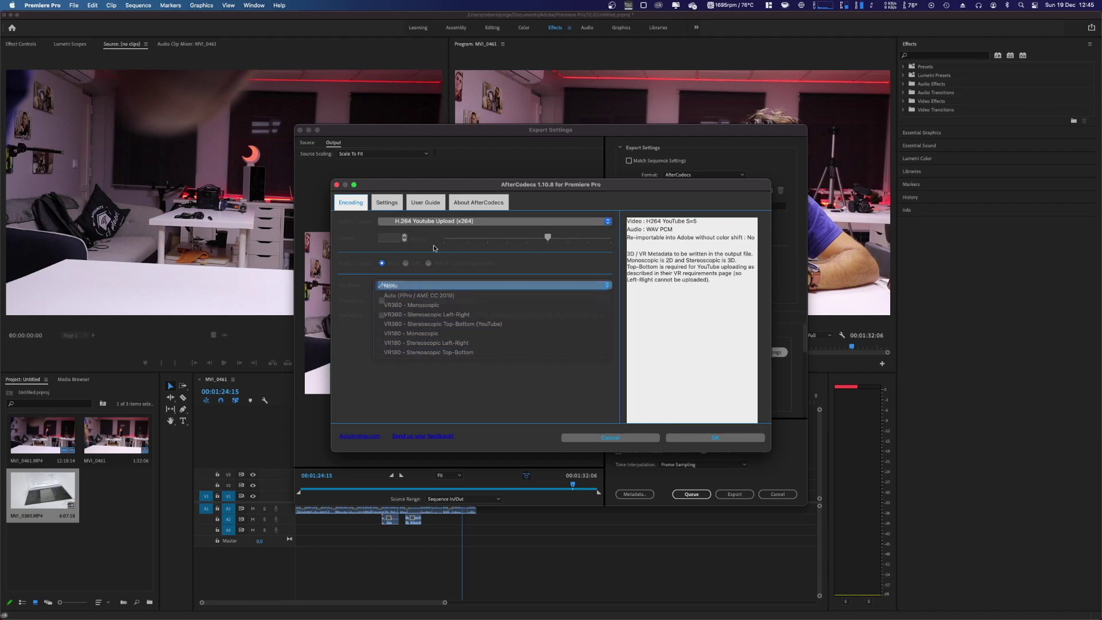
click(417, 286)
click(404, 236)
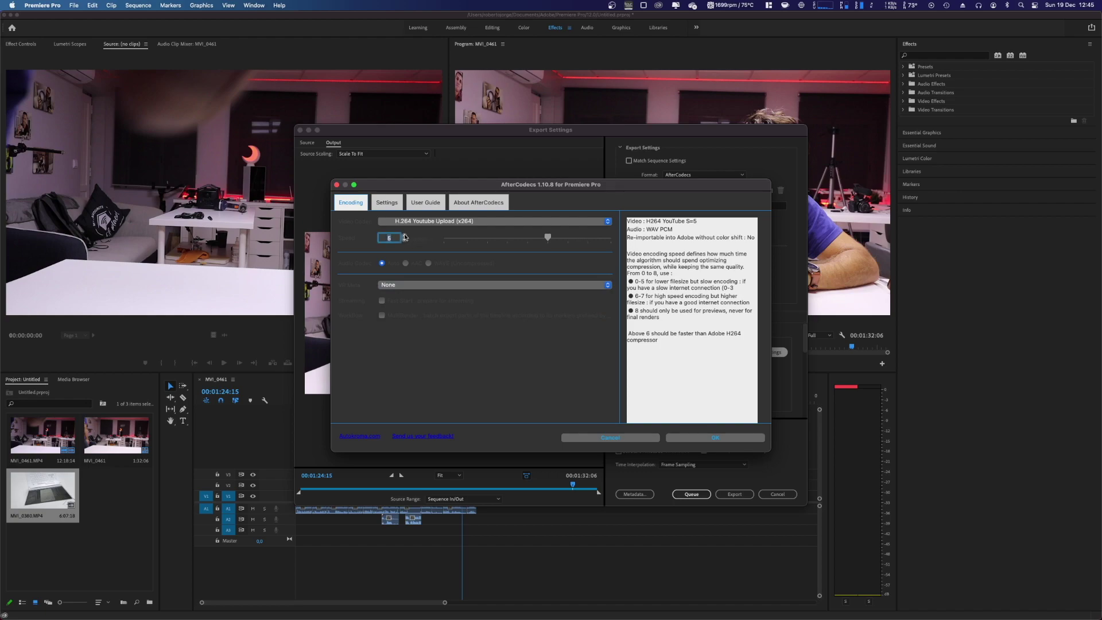
Switch the AfterCodecs codec to H.265 / HEVC (x265) and confirm the settings
click(441, 222)
click(442, 241)
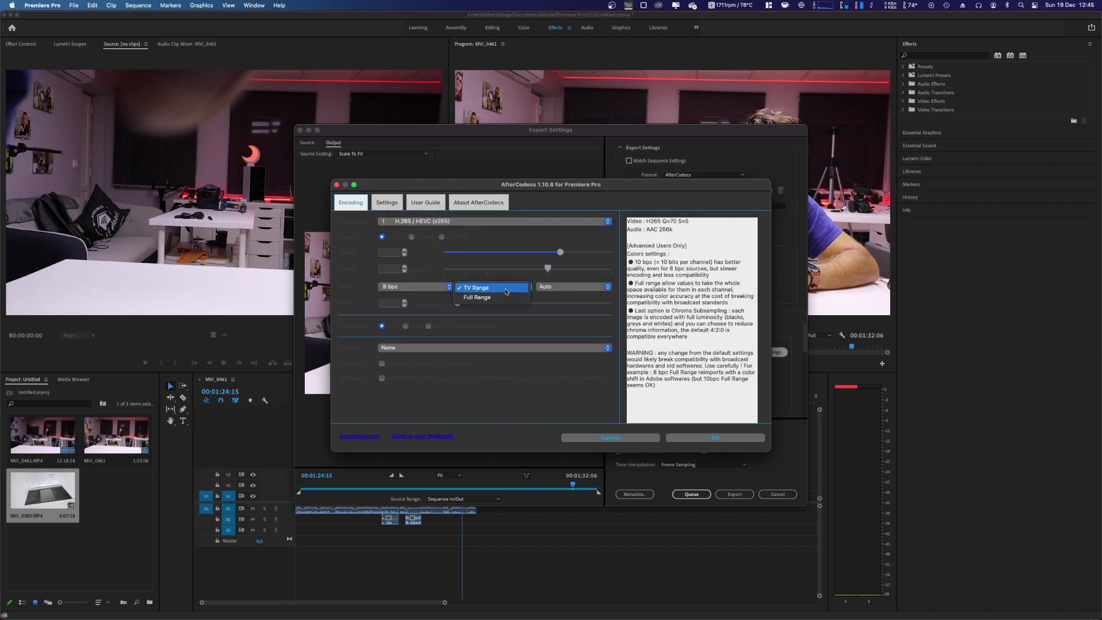
click(715, 437)
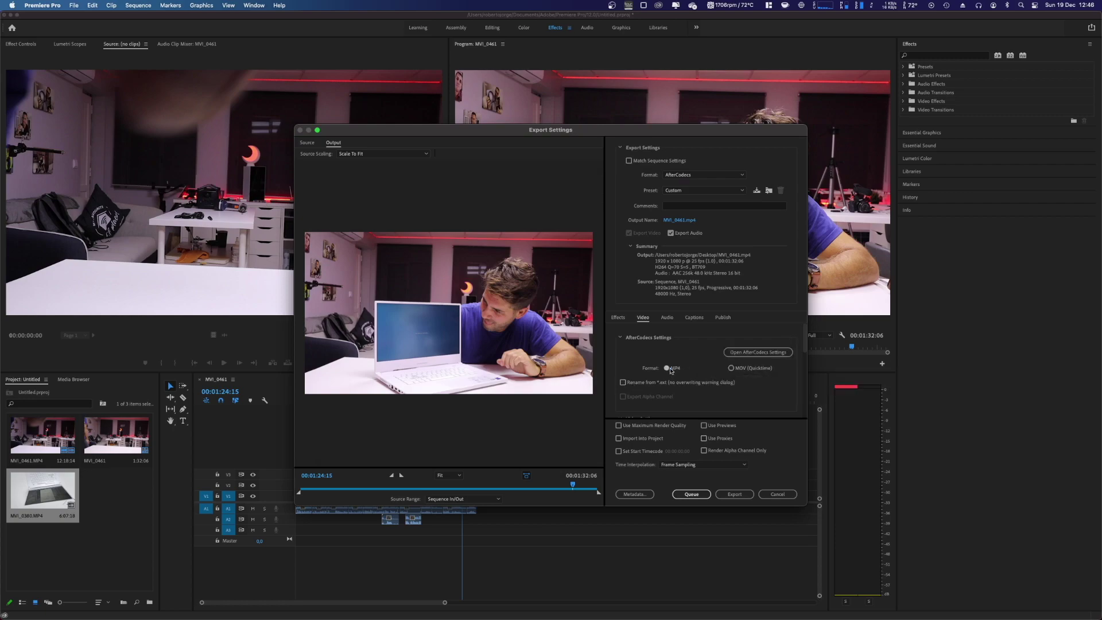
Review the Video tab down to Quick Sub Resolutions and export the sequence as After Codecs.mov
scroll(707, 383, down, 2)
scroll(708, 383, down, 5)
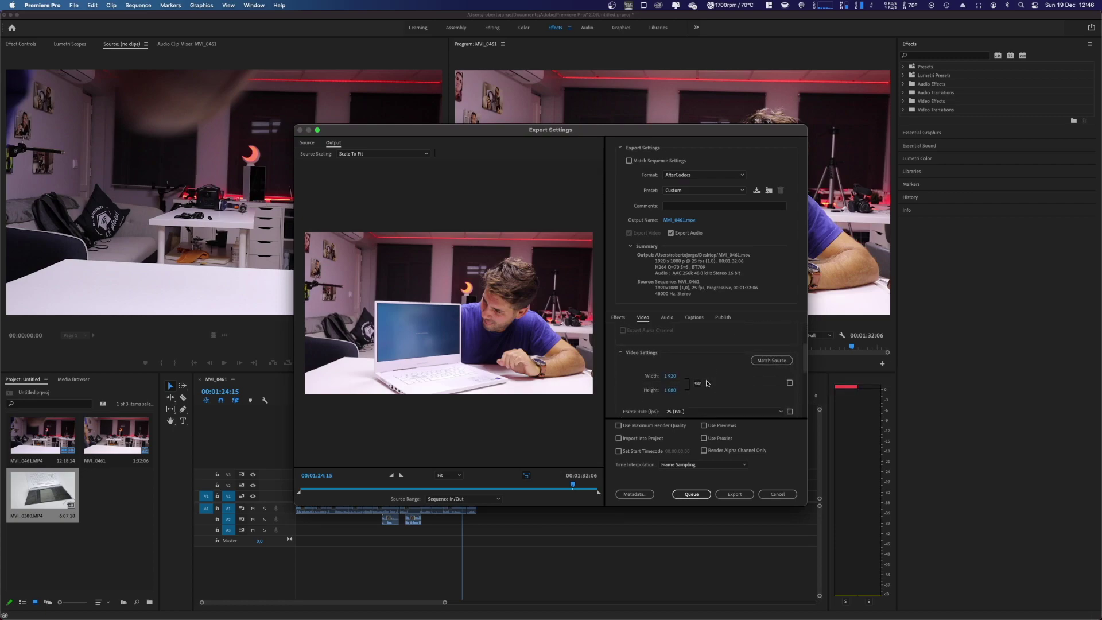
scroll(706, 383, down, 2)
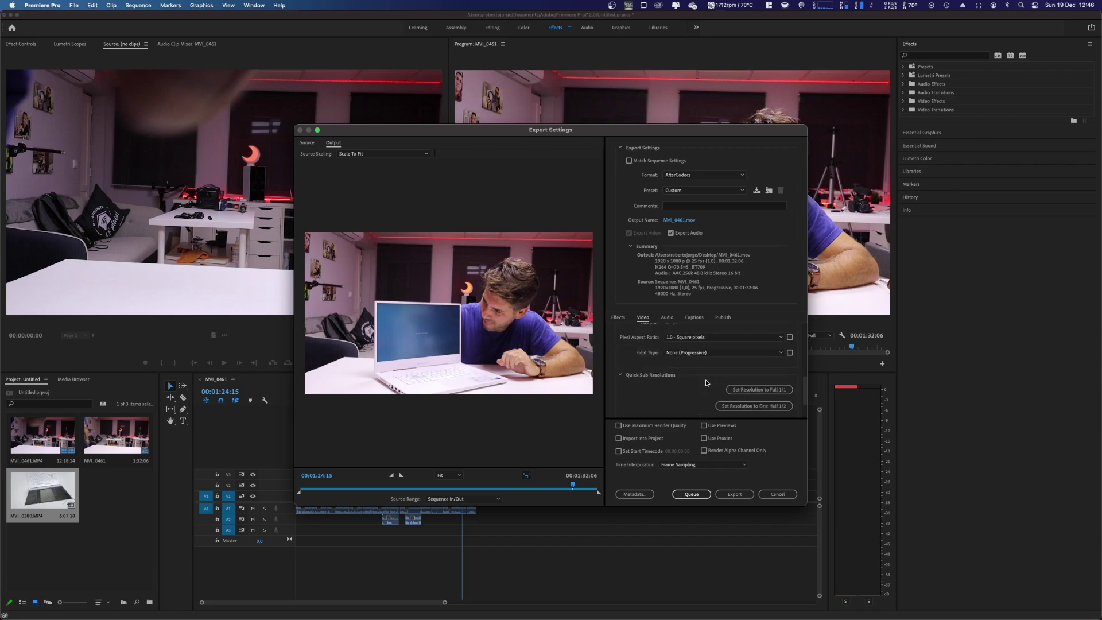
scroll(705, 383, down, 2)
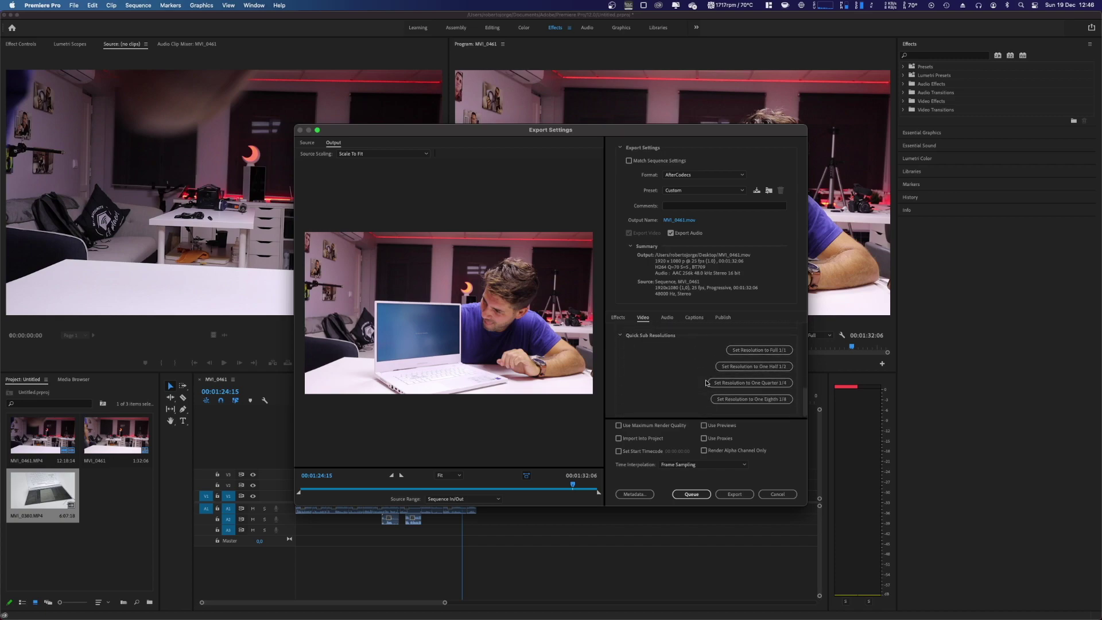
scroll(706, 382, up, 10)
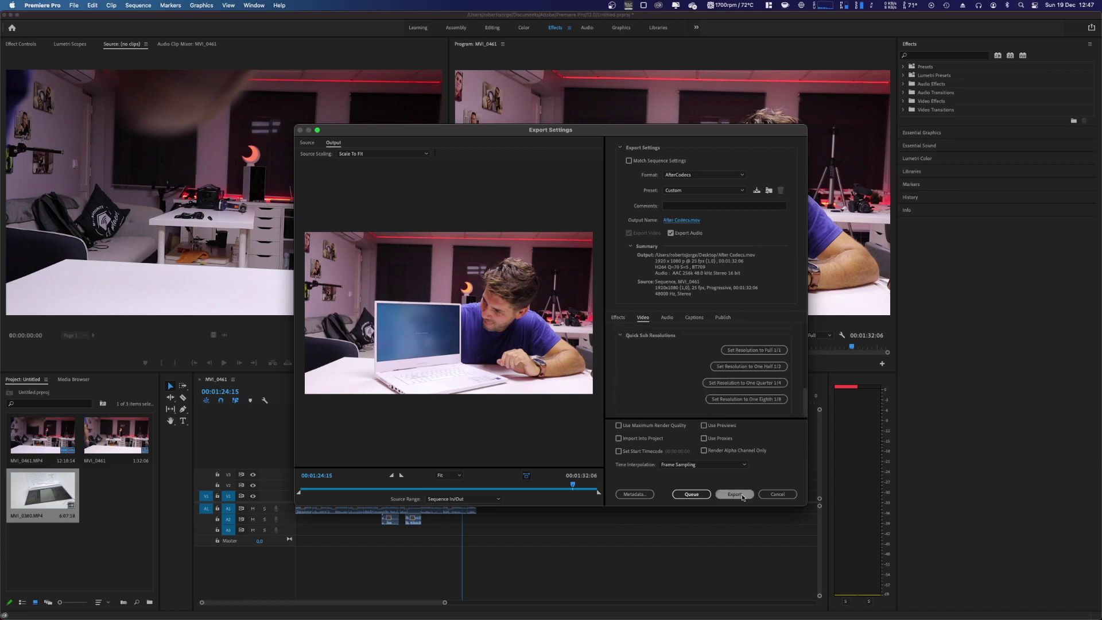
click(738, 495)
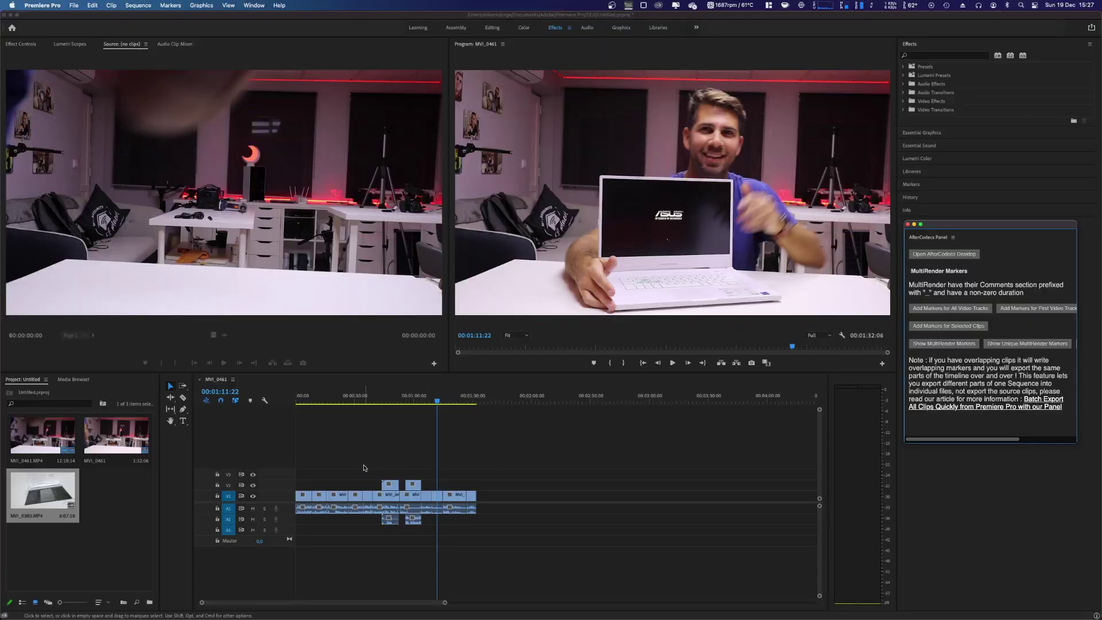
Add MultiRender markers for the marquee-selected clips and review the existing markers
drag(360, 450, 425, 518)
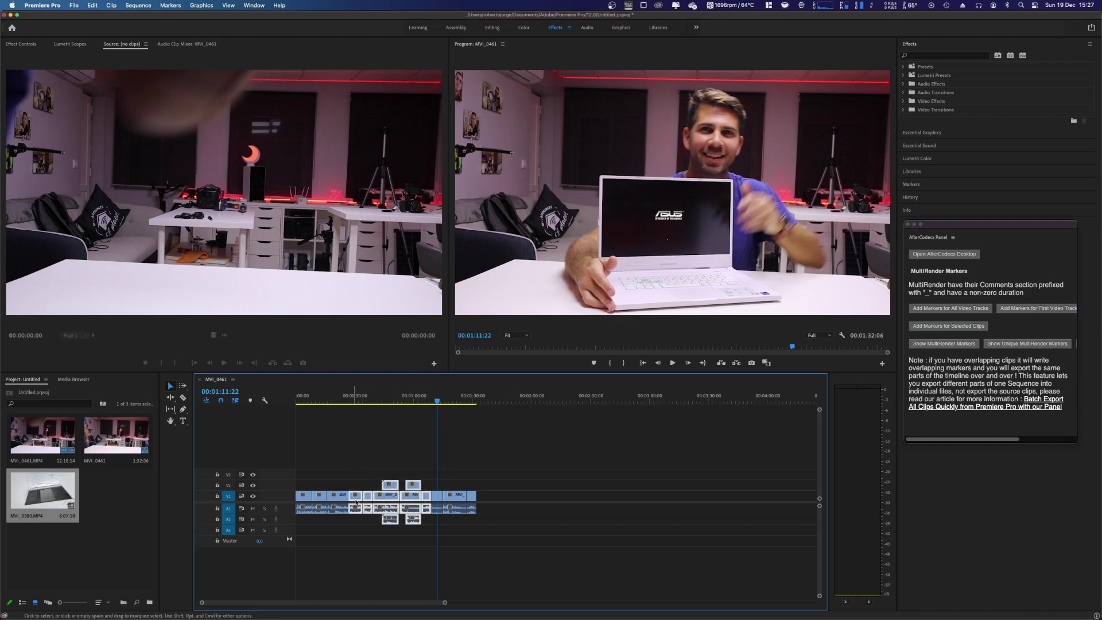
click(950, 326)
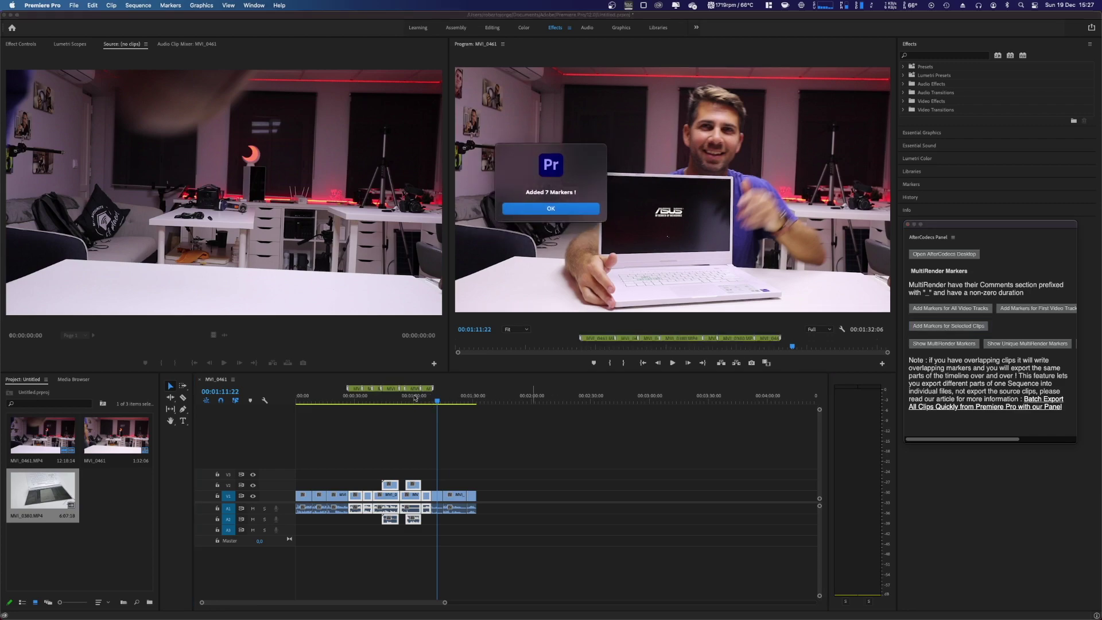
click(557, 210)
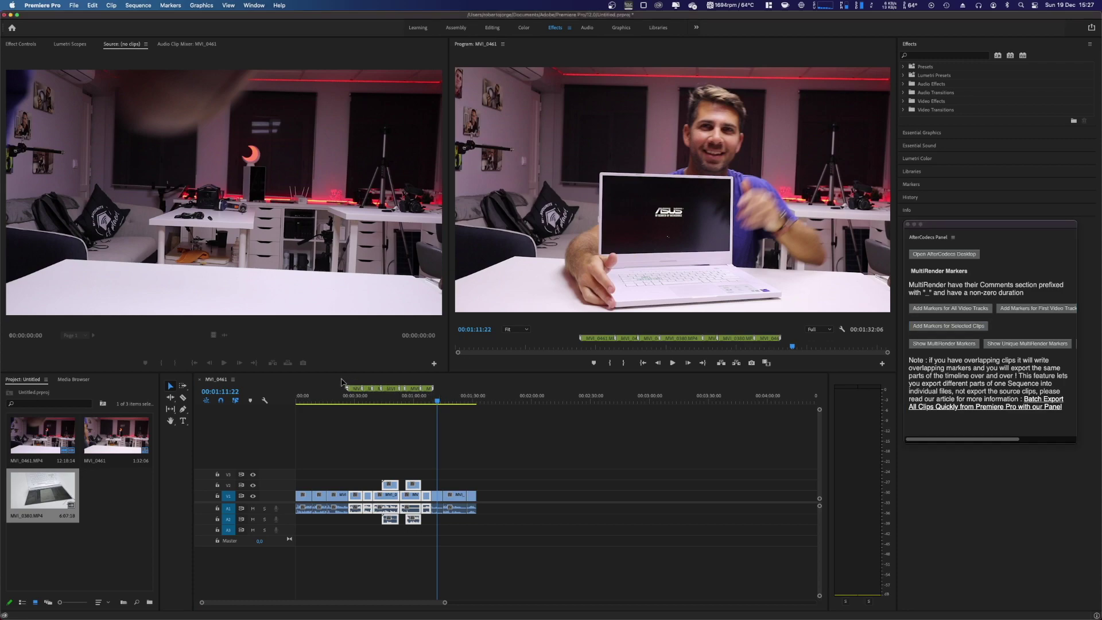
scroll(558, 221, up, 5)
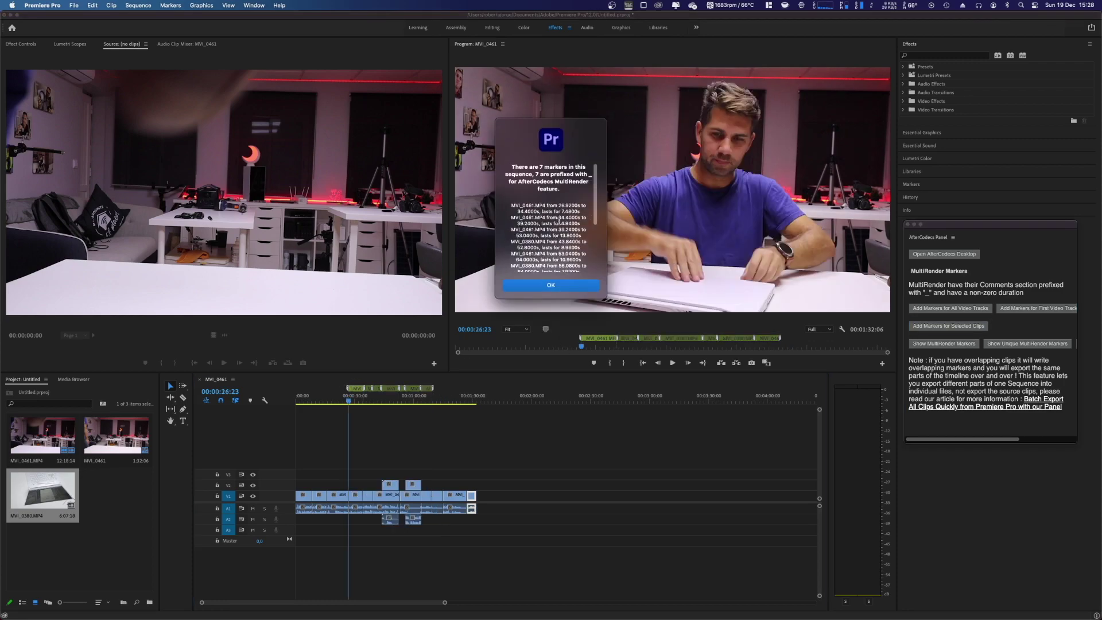
click(550, 284)
Delete all MultiRender markers, then add markers for clips on all video tracks
scroll(1010, 345, right, 3)
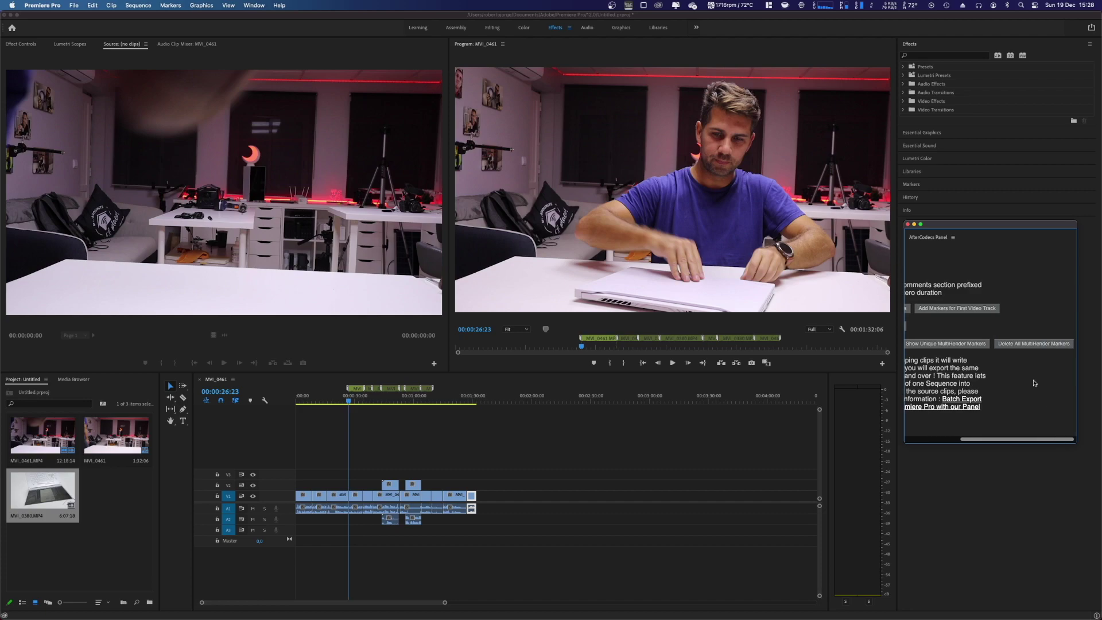
click(1021, 345)
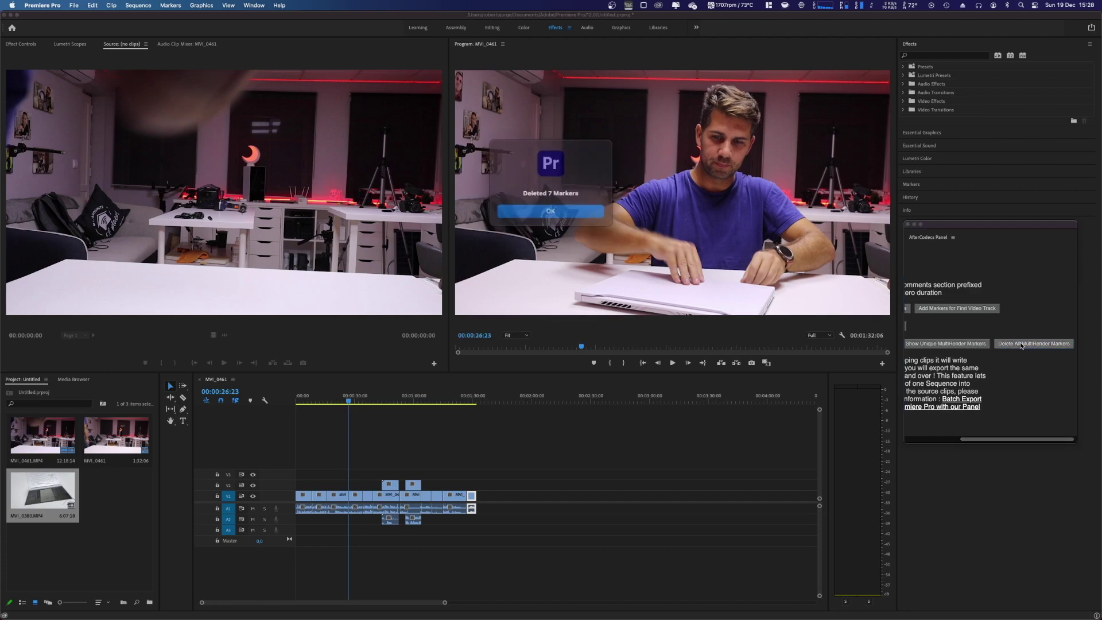
click(559, 209)
scroll(976, 345, left, 3)
click(951, 309)
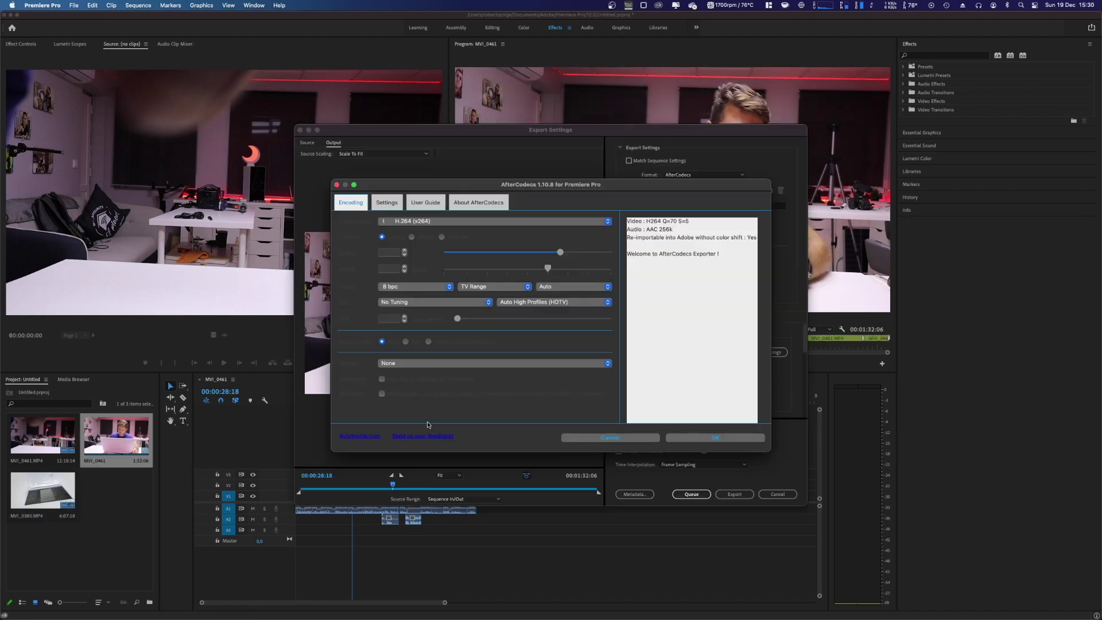
Save the export as Multi.mov in a new Desktop folder MULTI and run the AfterCodecs export
mouse_move(380, 396)
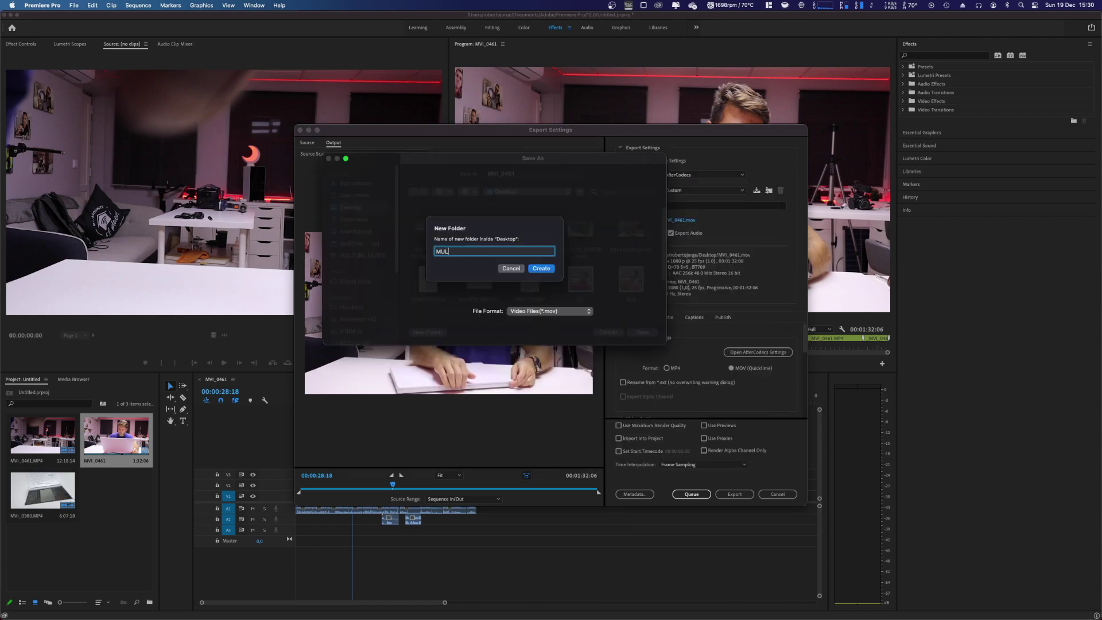
key(Return)
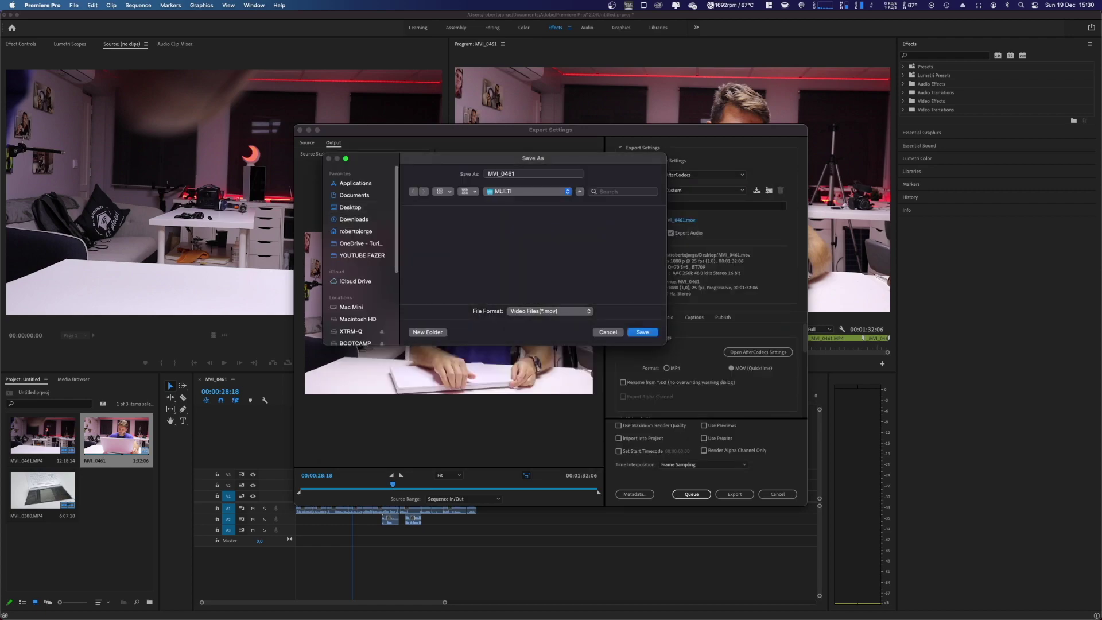
key(Return)
click(735, 494)
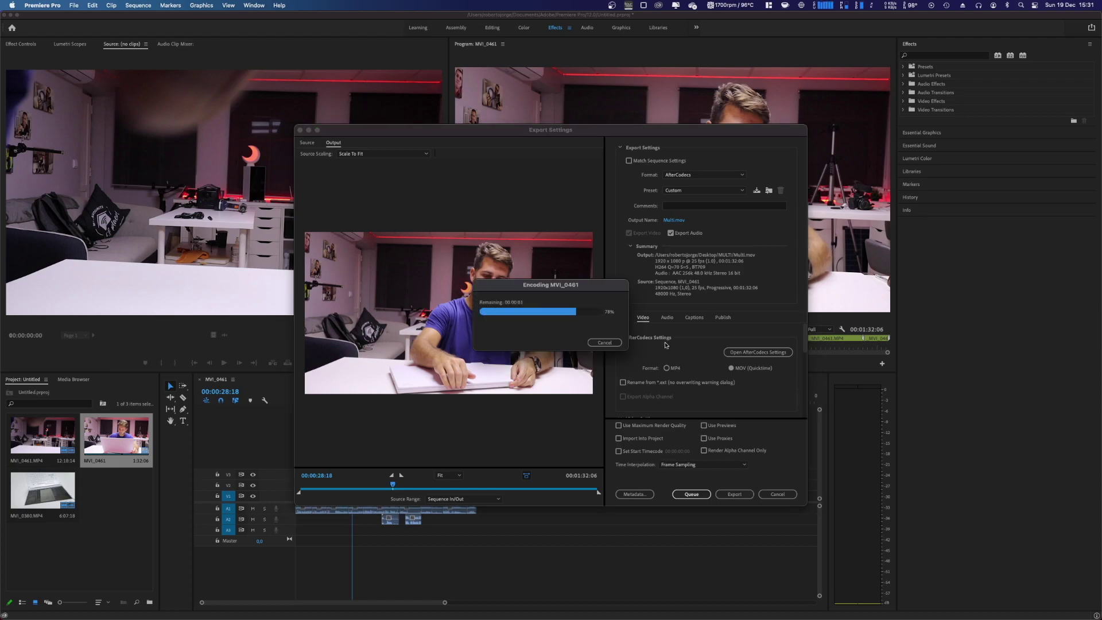
key(super+Tab)
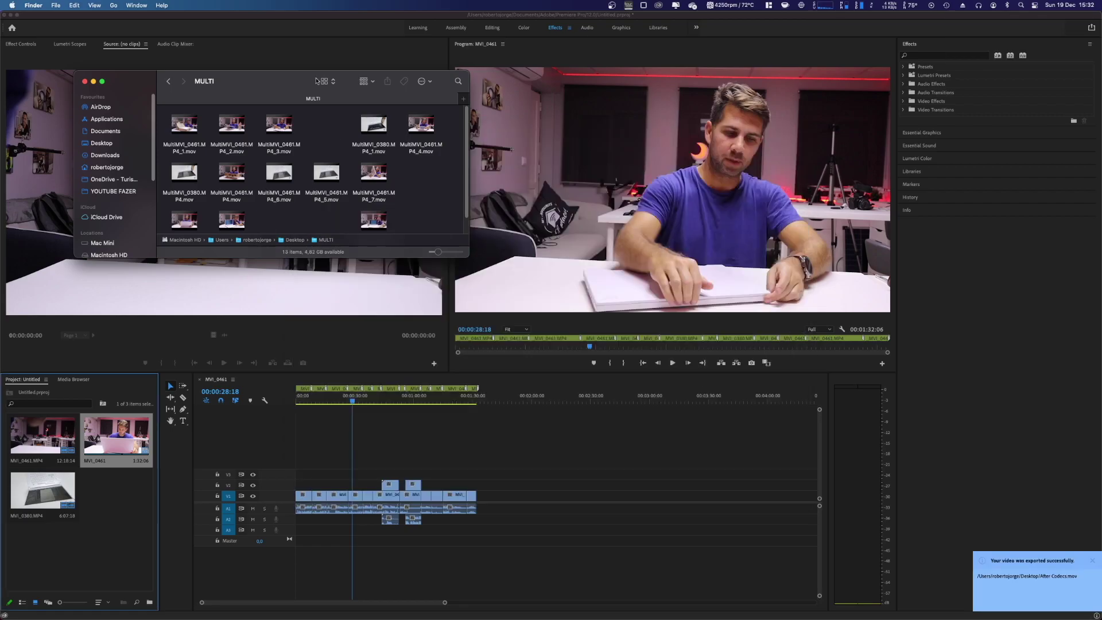
Play an exported MultiMVI_0461 .mov clip from the MULTI folder in QuickTime Player
double_click(245, 180)
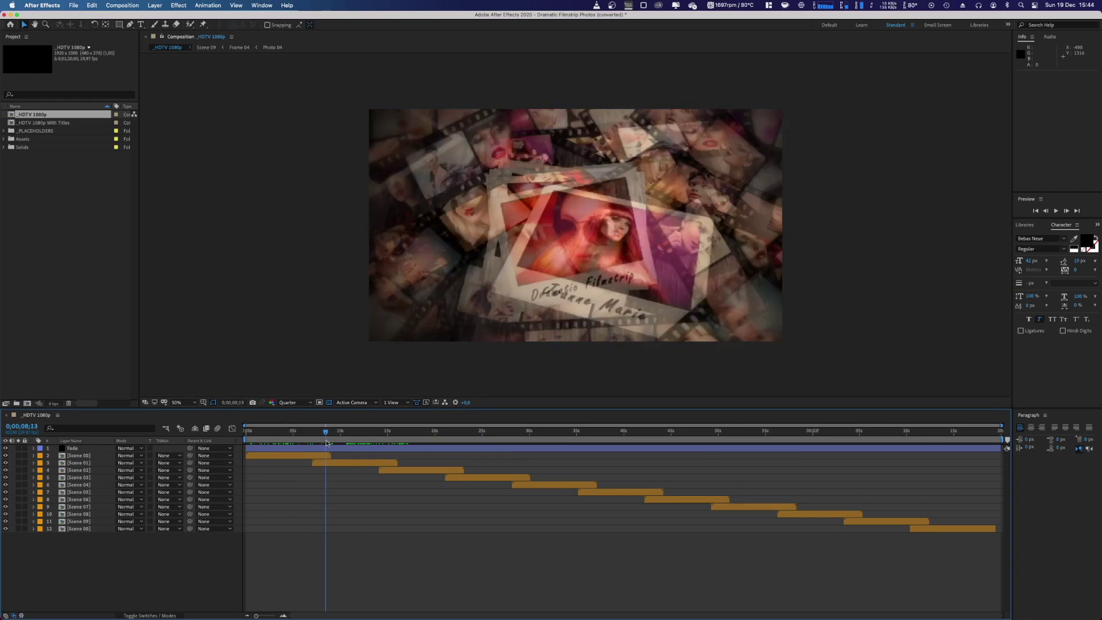
Preview the HDTV 1080p composition between 10 and 15 s and add it to the Render Queue
drag(348, 443, 755, 462)
click(122, 5)
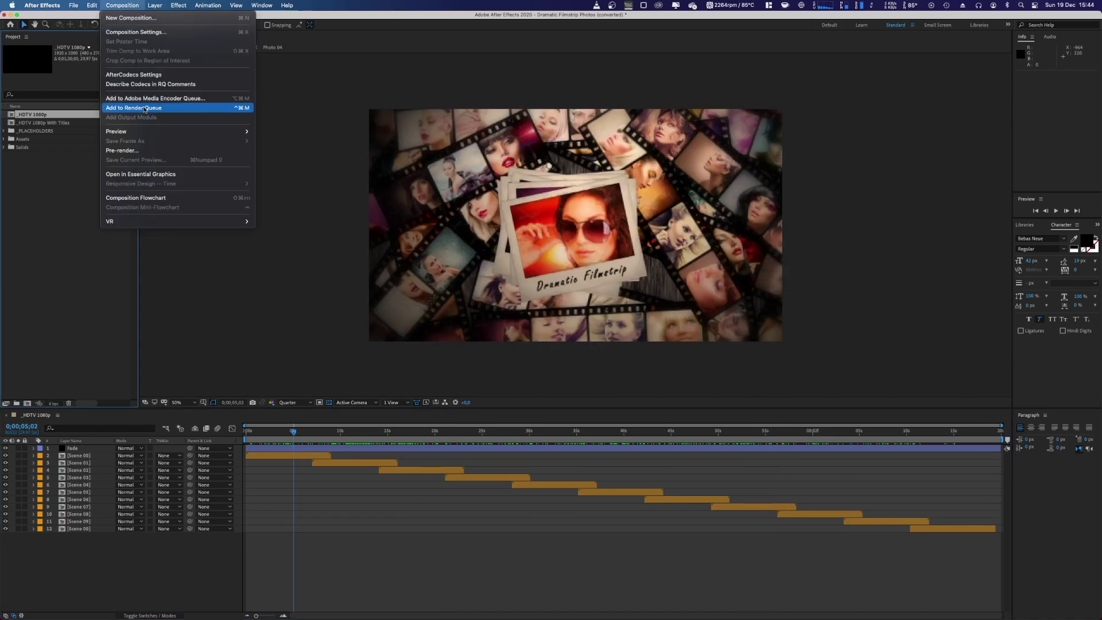
click(144, 108)
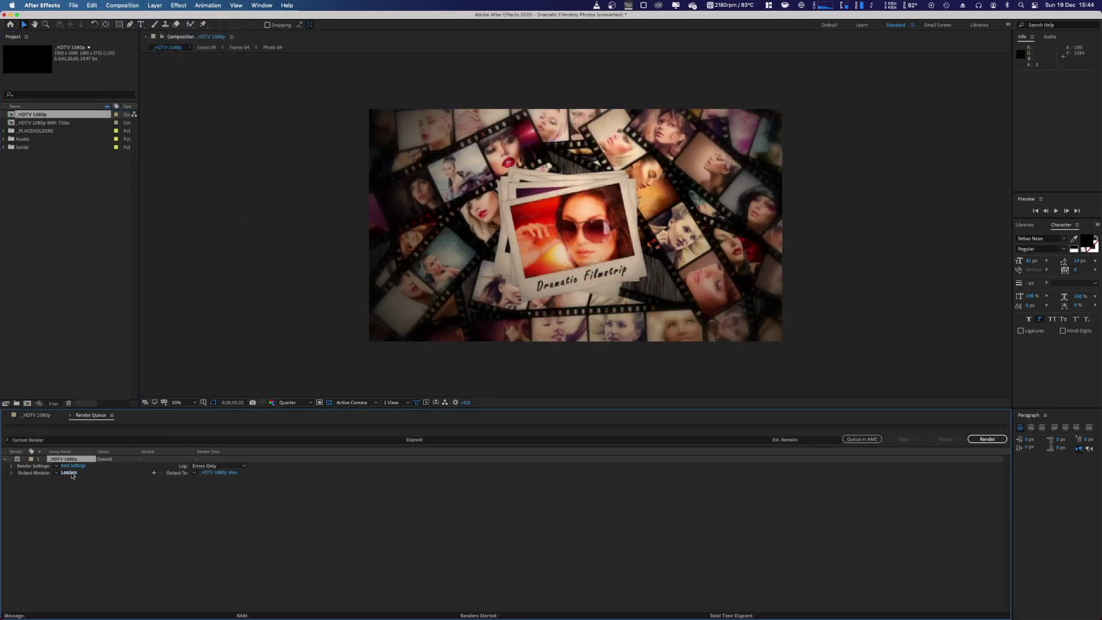
click(69, 472)
click(527, 136)
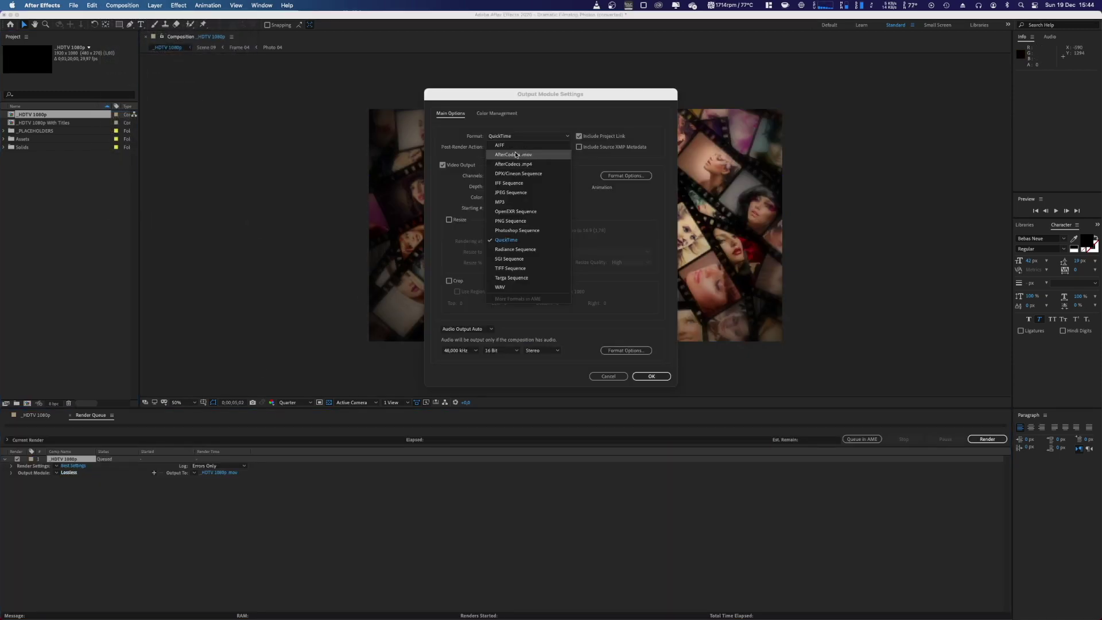
Set the output format to AfterCodecs .mov and try the H.264 Youtube Upload, H.264 (x264) and H.265 codecs
click(516, 155)
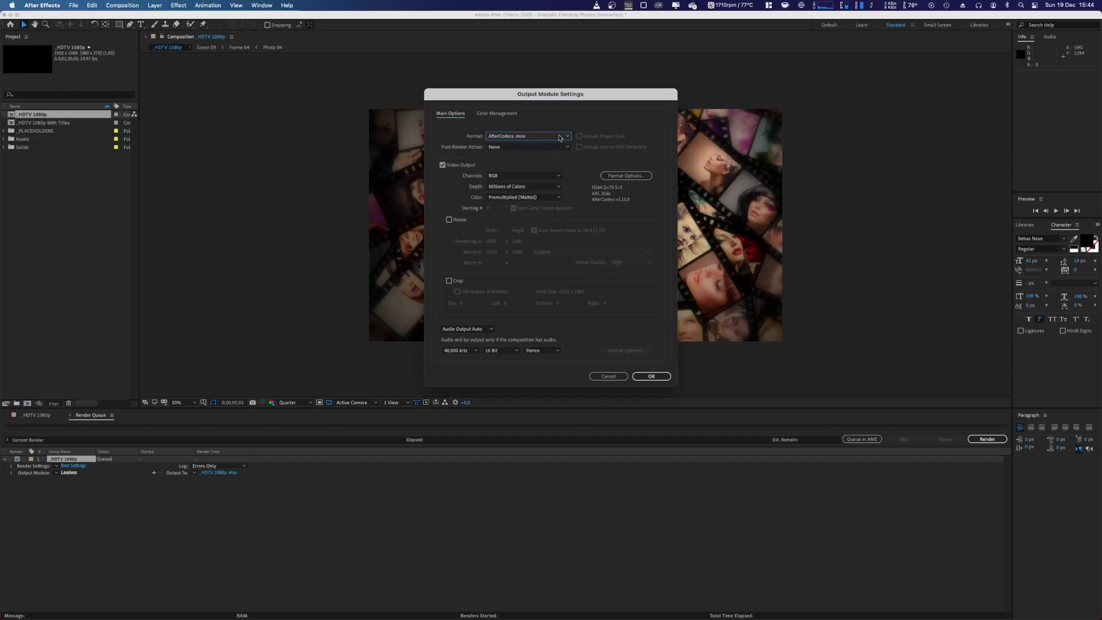
click(615, 174)
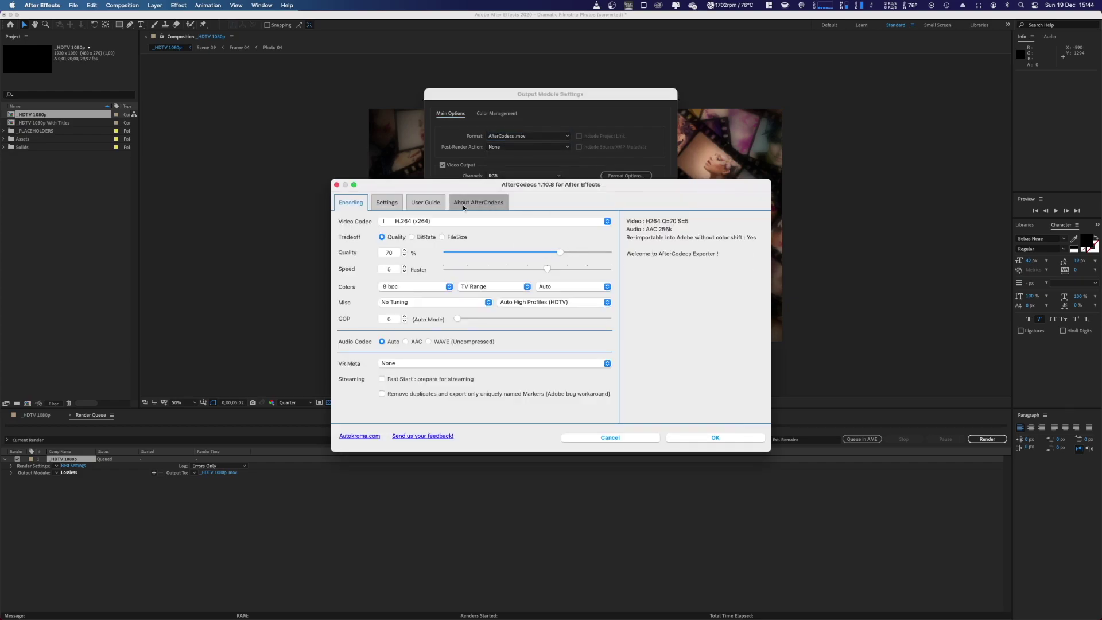
click(408, 225)
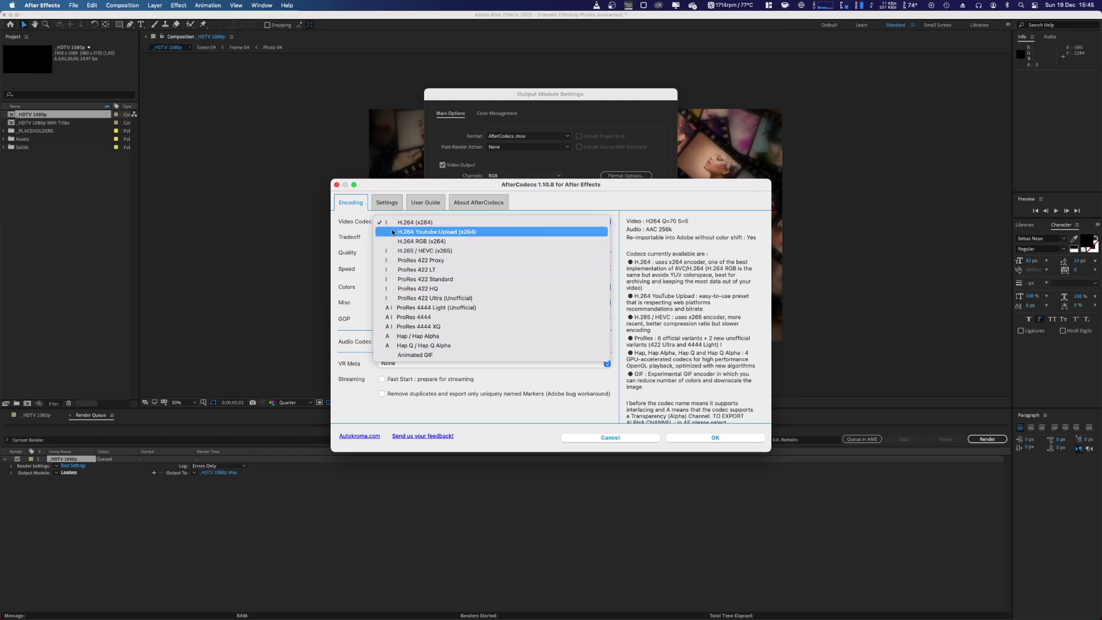
click(468, 232)
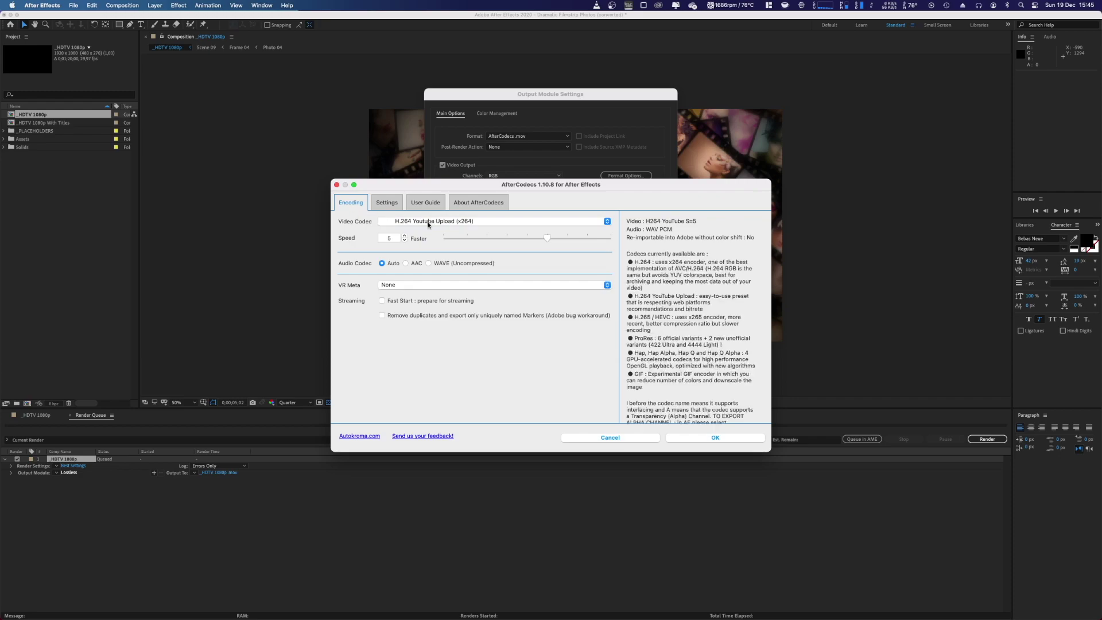
click(418, 226)
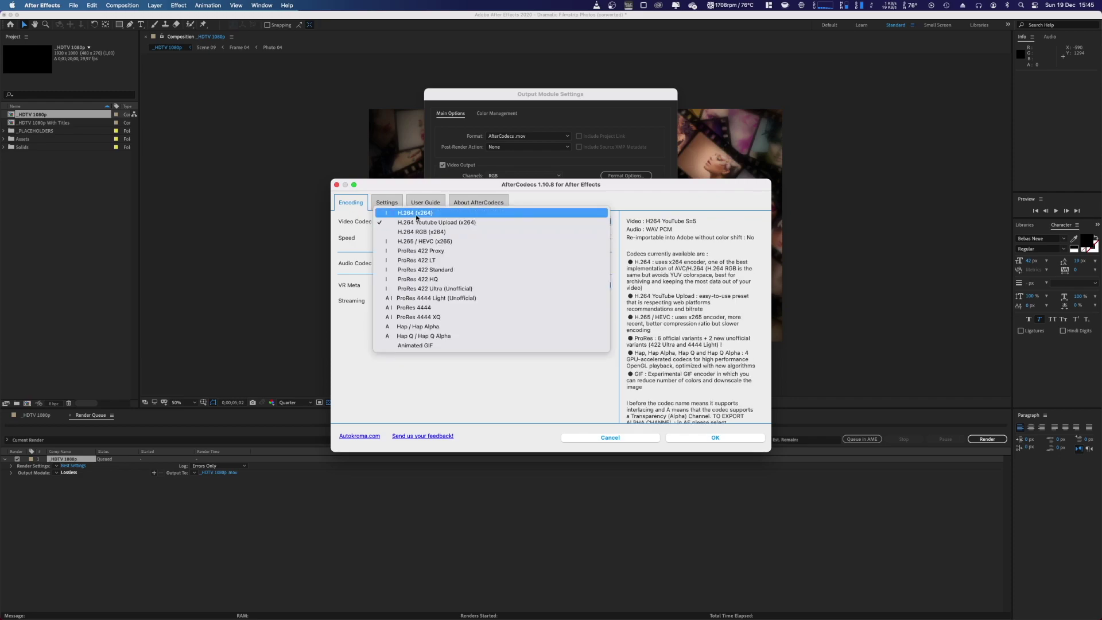
click(414, 210)
click(473, 226)
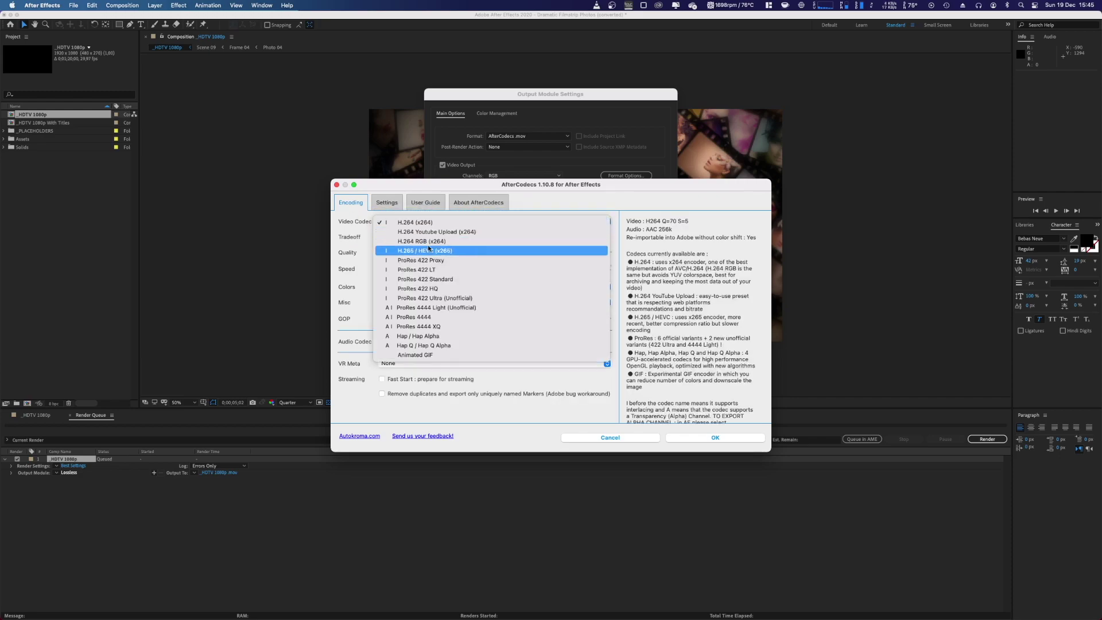
click(429, 251)
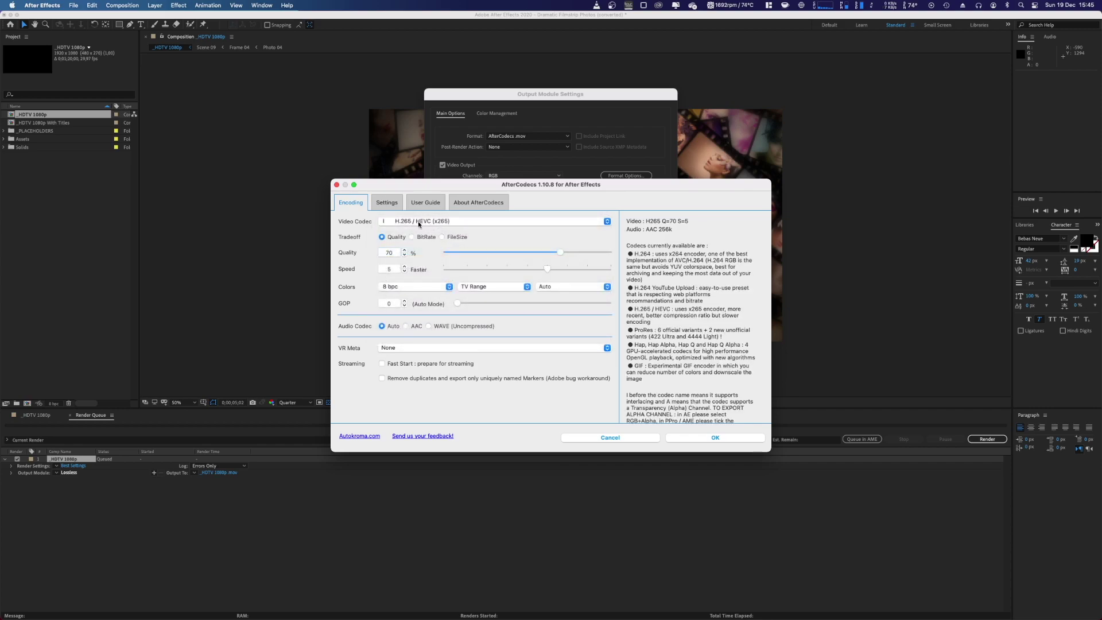
Settle on H.264 Youtube Upload, confirm both dialogs and render YT Test.mov
click(419, 223)
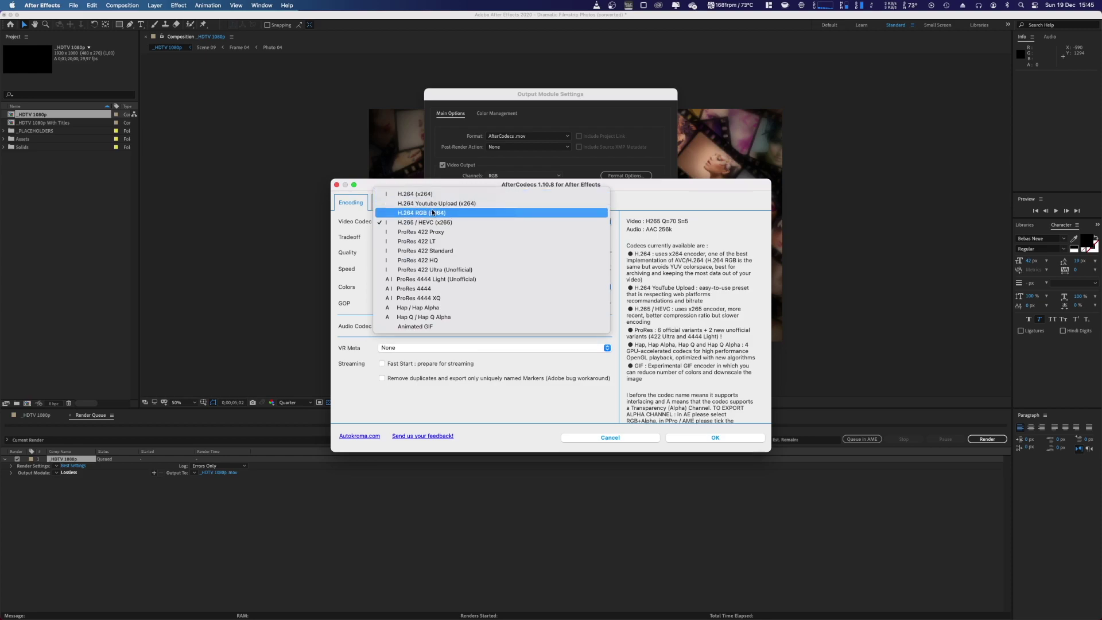
click(454, 203)
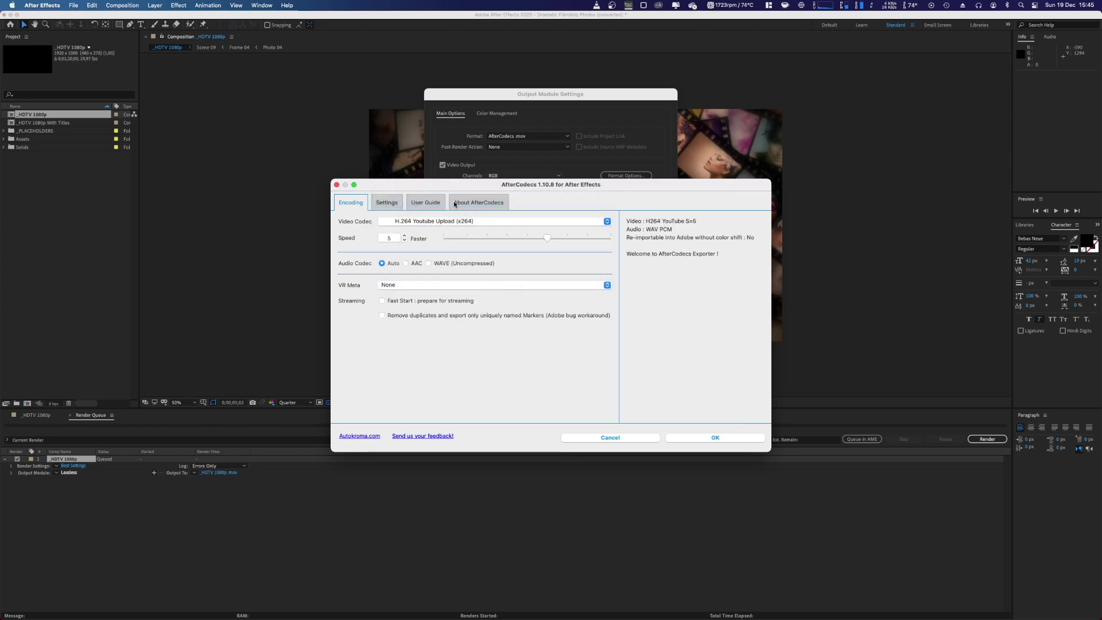
click(723, 439)
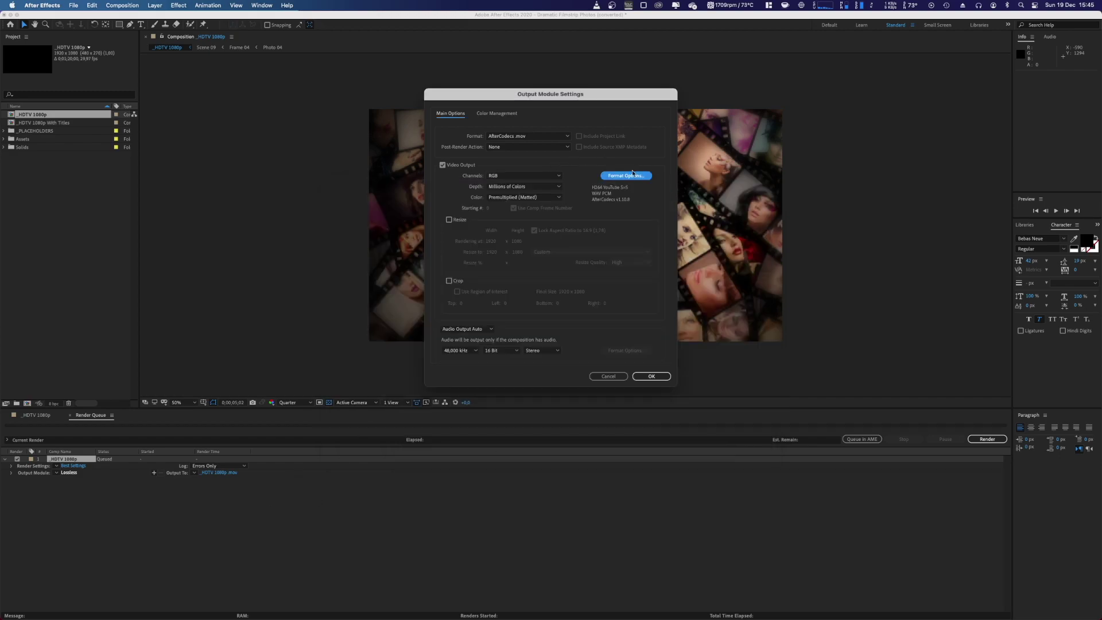
key(Return)
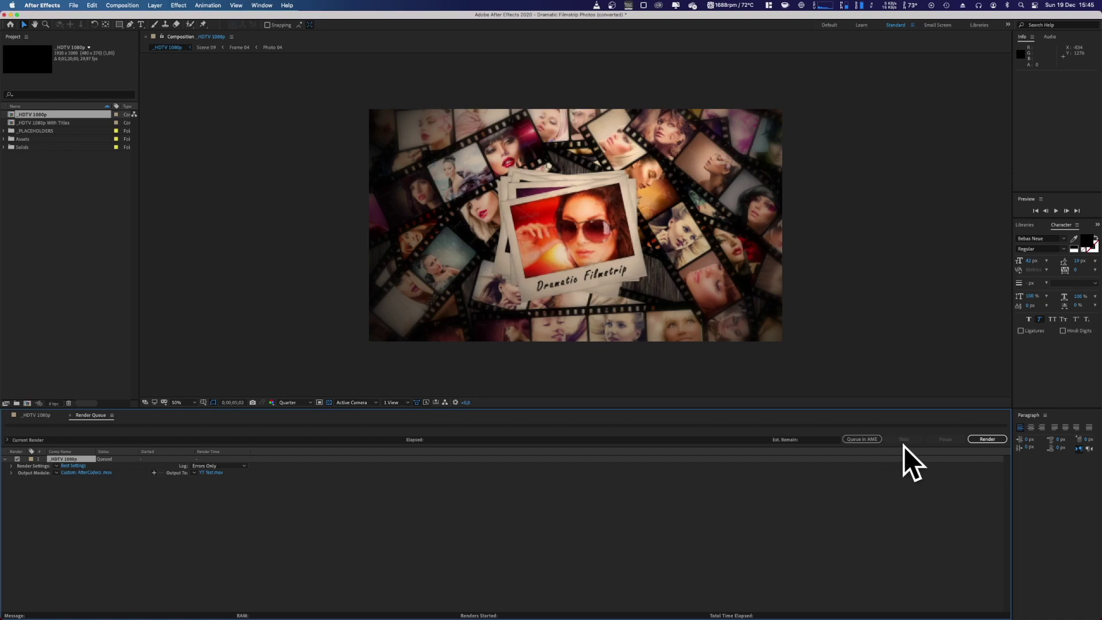
click(988, 439)
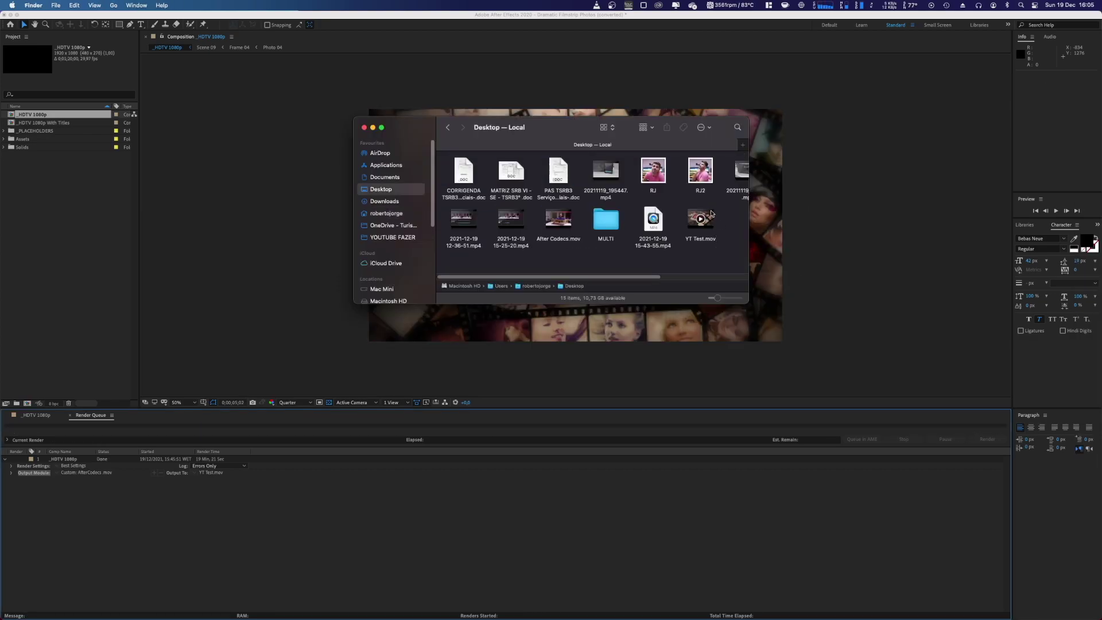
Play YT Test.mov in QuickTime and skip about 13 seconds into the filmstrip footage
double_click(703, 218)
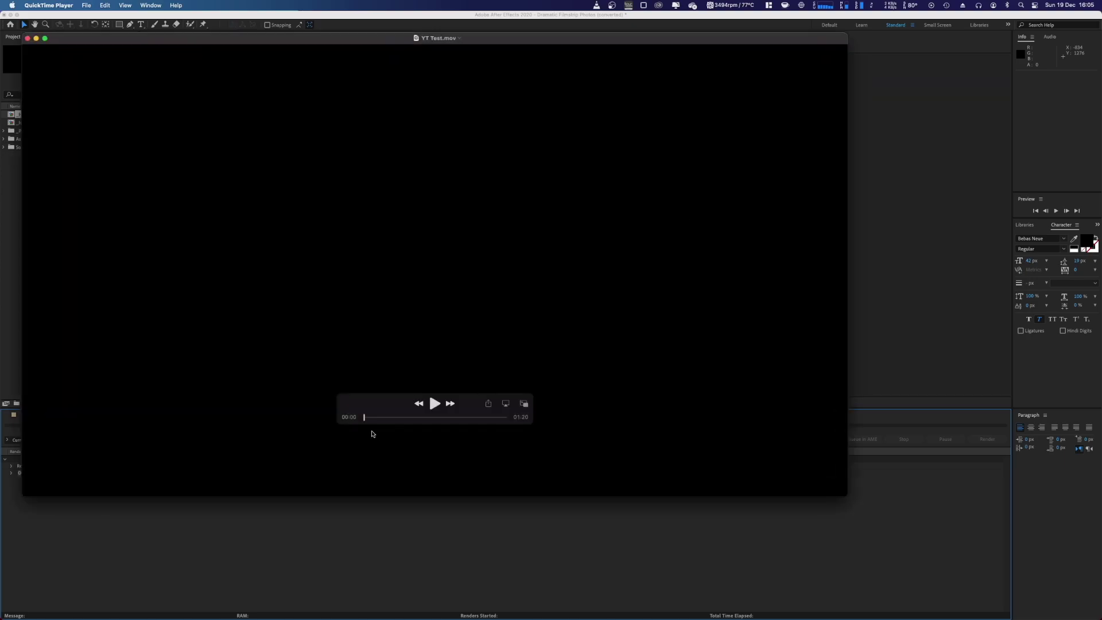
drag(366, 420, 421, 417)
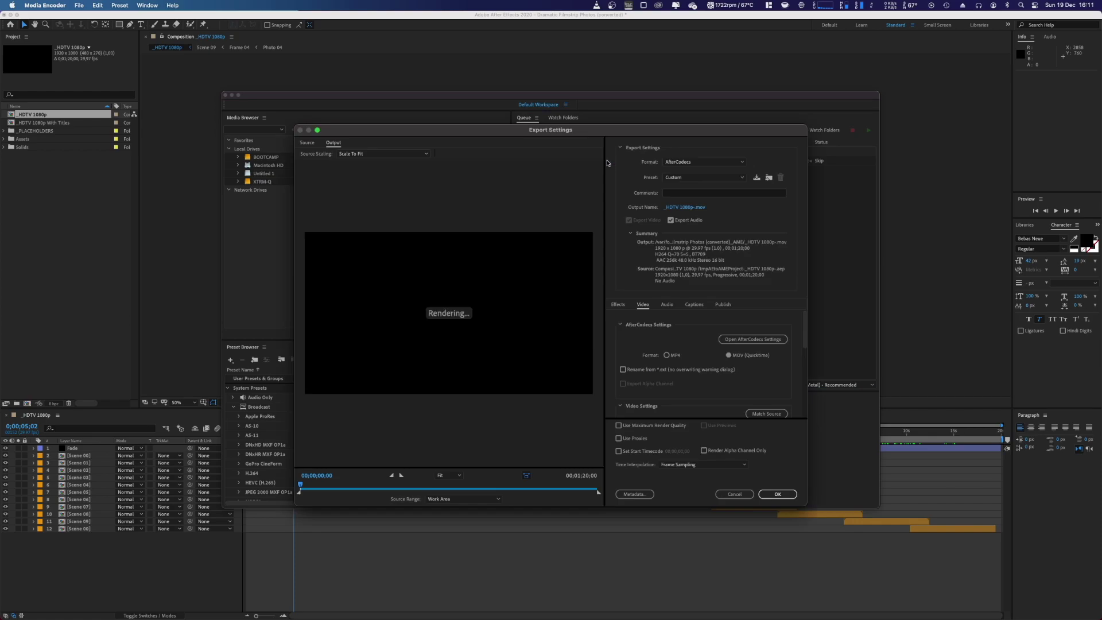
Confirm the AfterCodecs settings with H.264 (x264) as the video codec
click(771, 339)
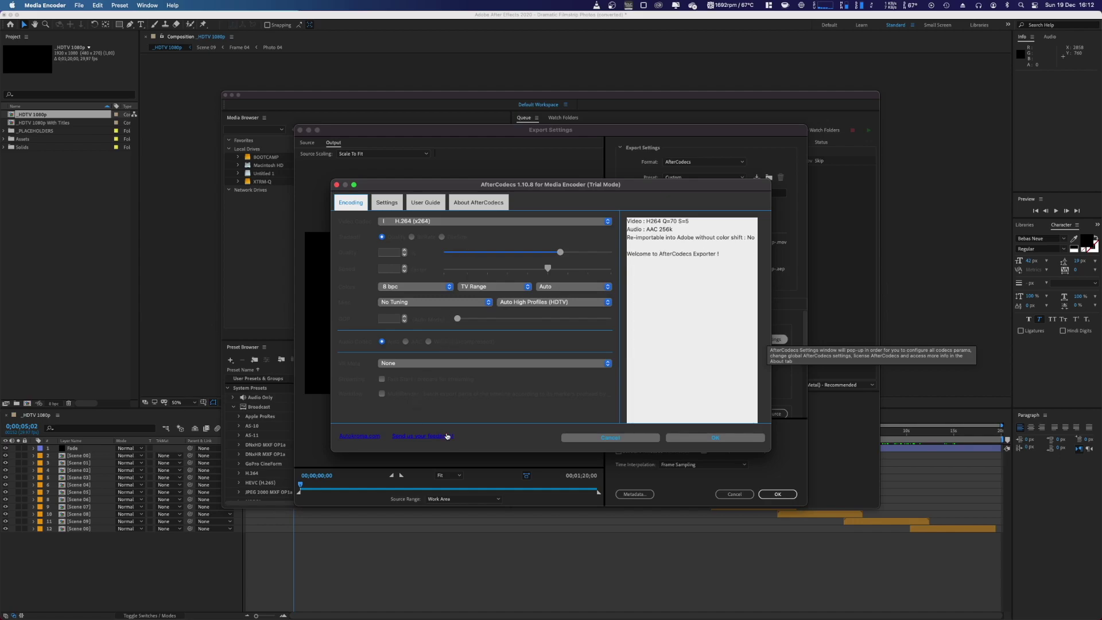
click(422, 221)
click(415, 222)
click(715, 437)
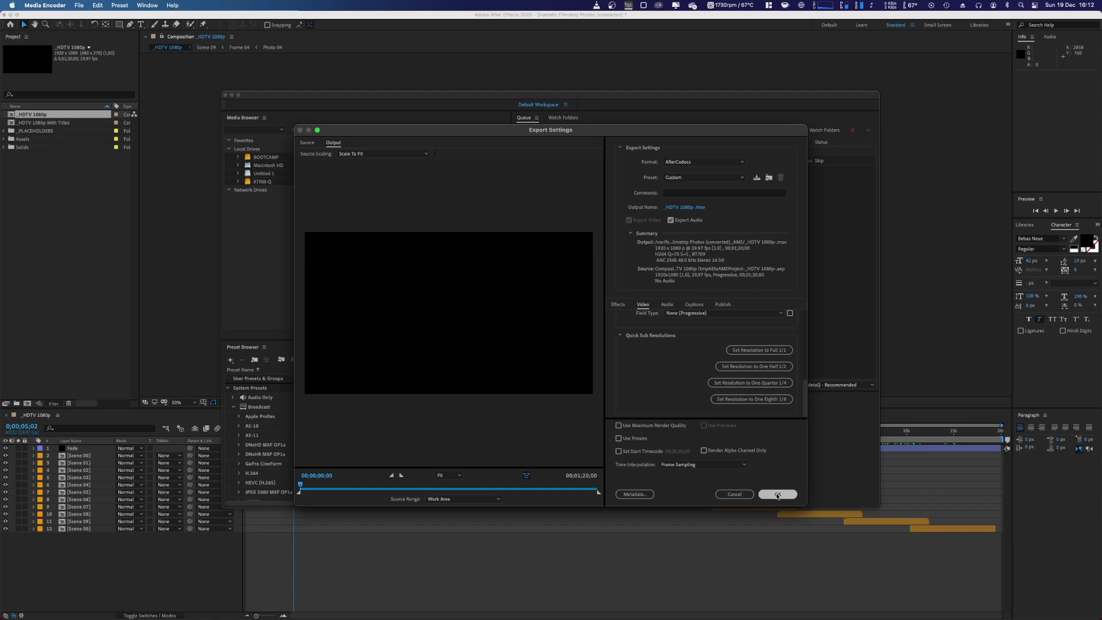
Accept the _HDTV 1080p export settings, start the encoding queue, then halt it
click(777, 494)
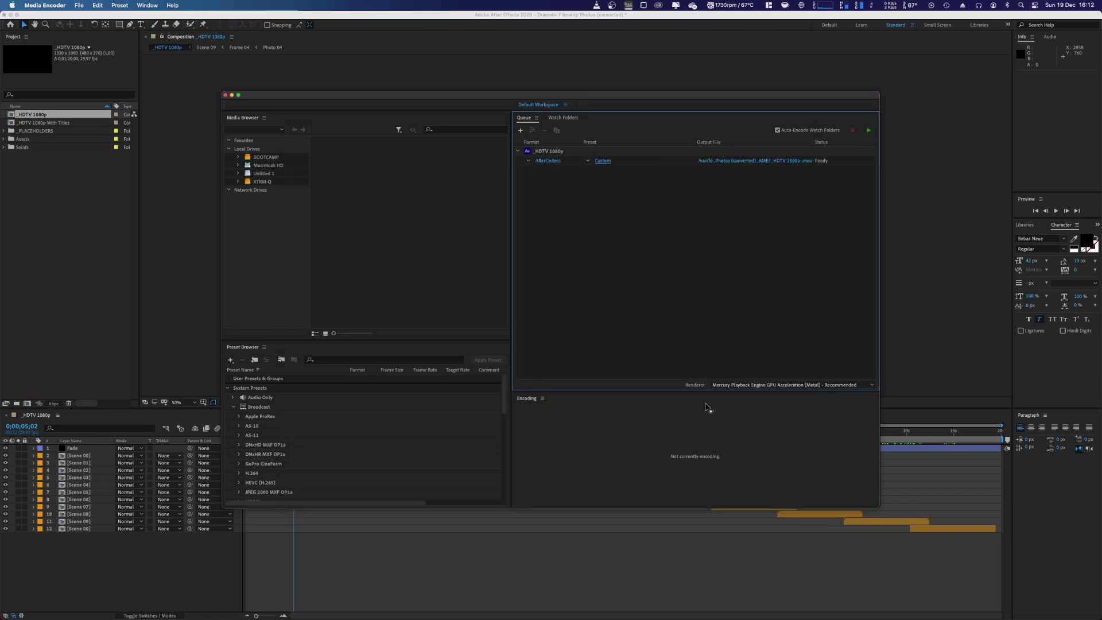
click(869, 131)
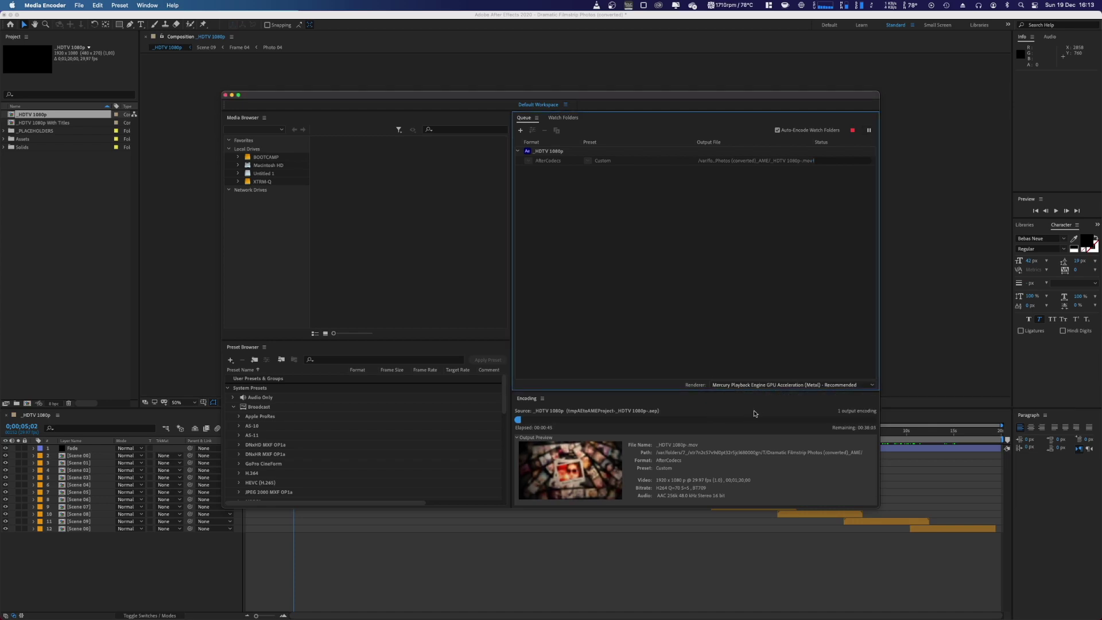
key(super+period)
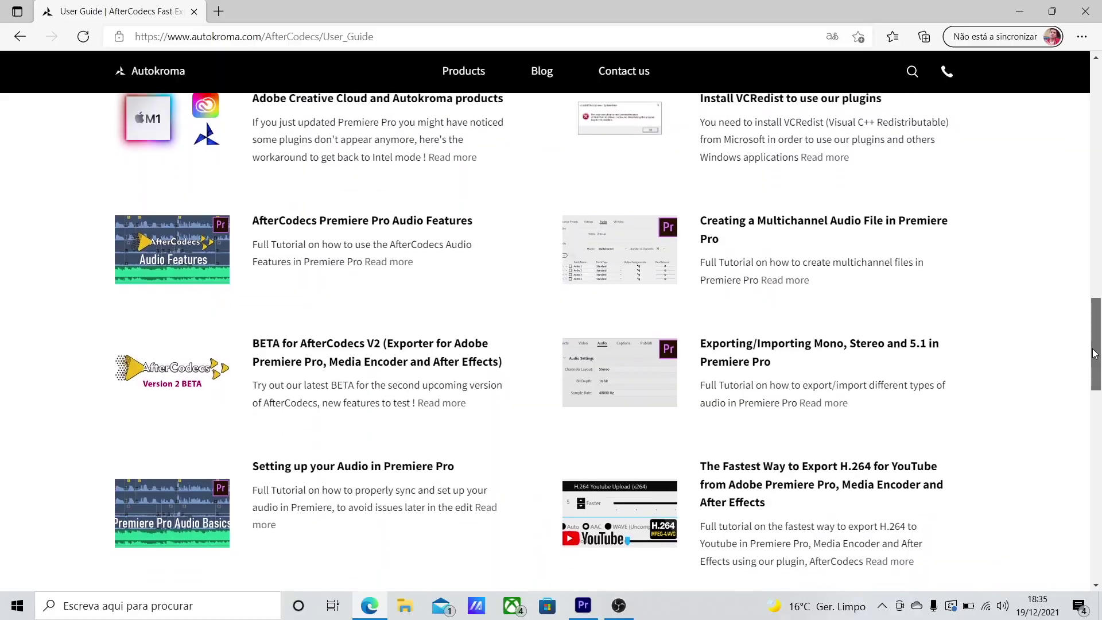
Scroll the AfterCodecs User Guide and bring up options for its embedded tutorial video
drag(1094, 354, 1094, 516)
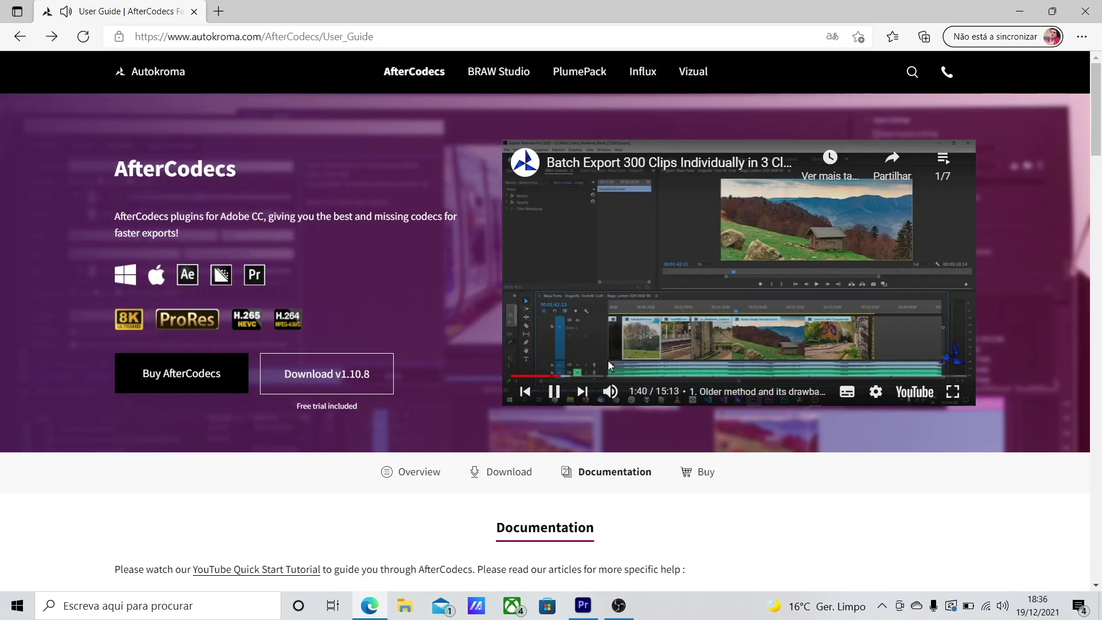
right_click(565, 184)
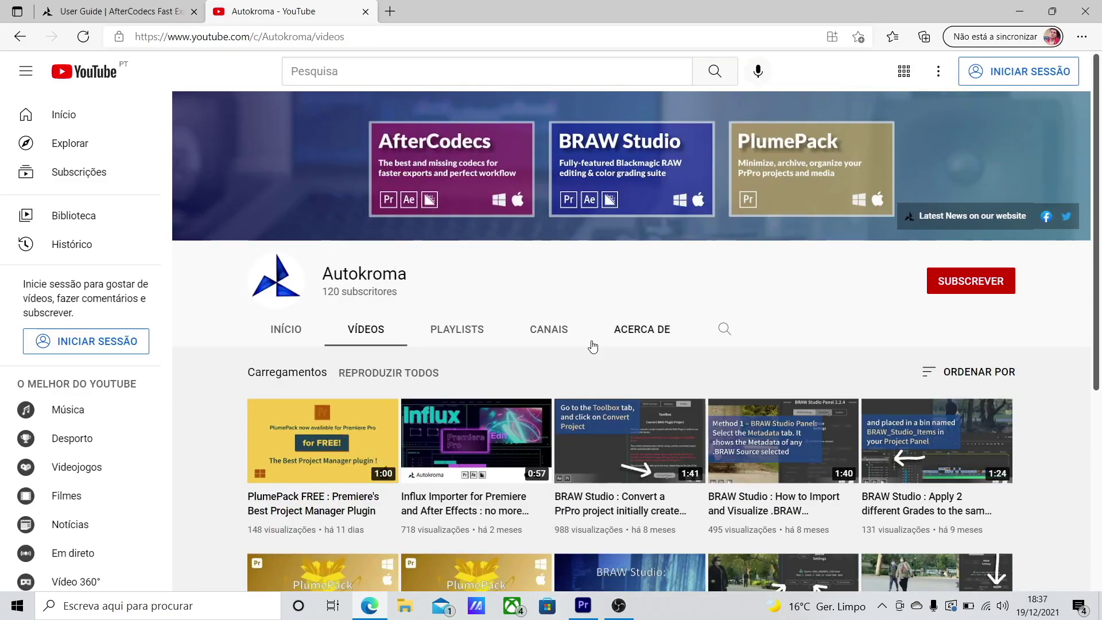
scroll(592, 346, down, 2)
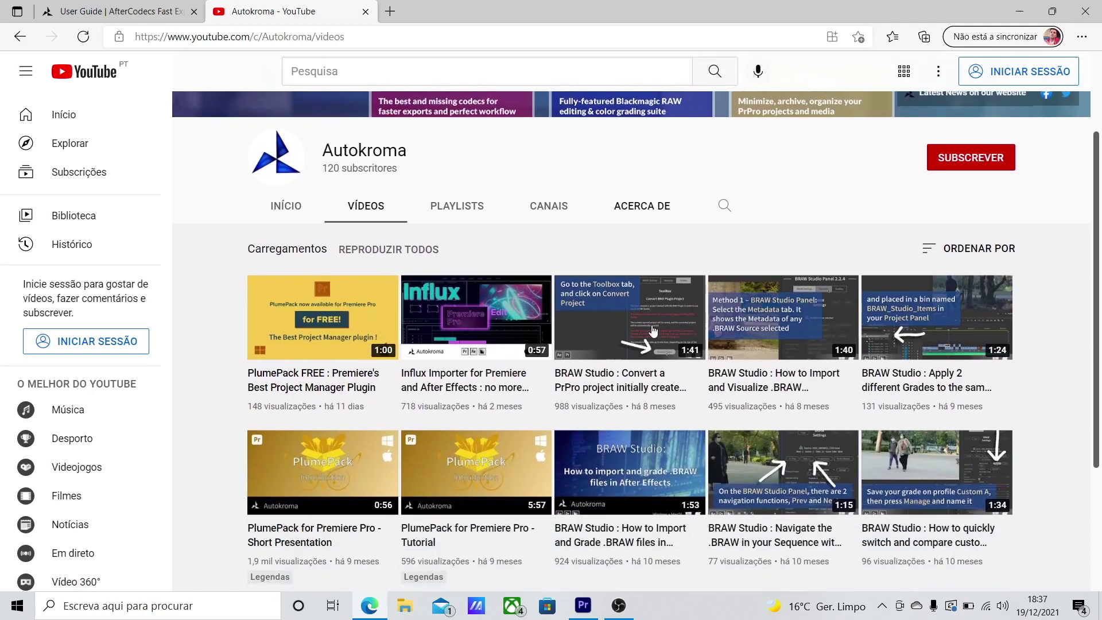